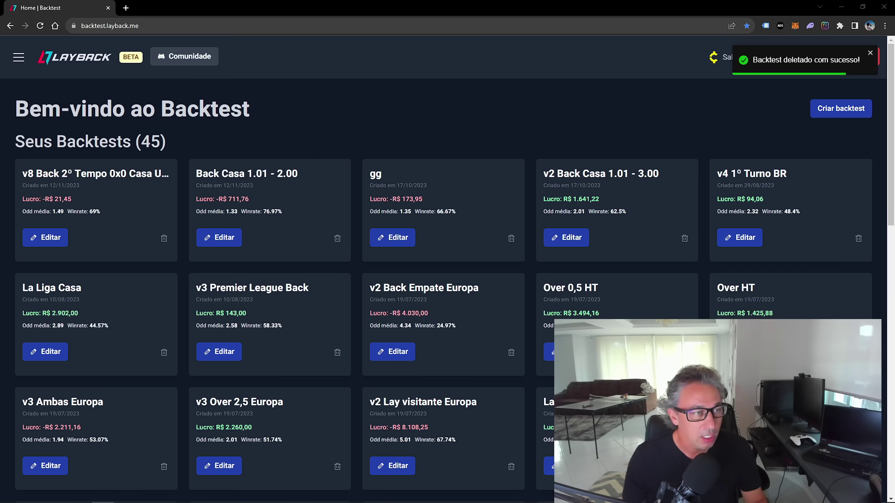
left_click(823, 111)
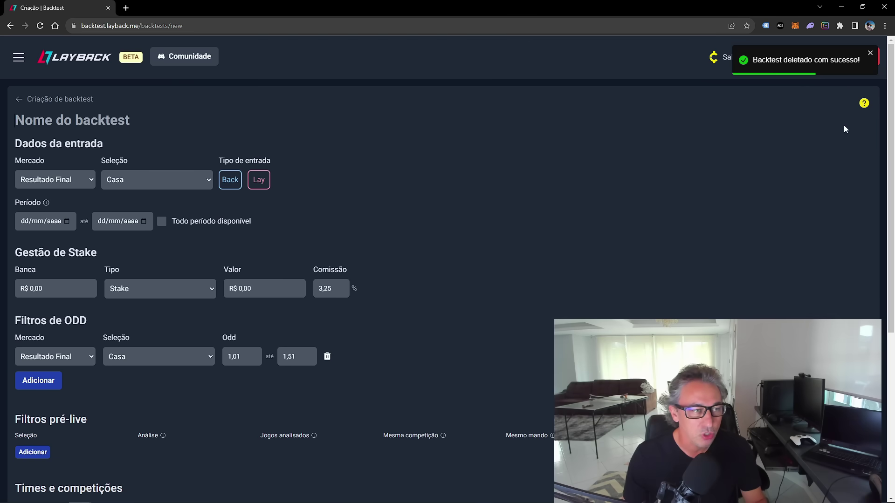
left_click(869, 55)
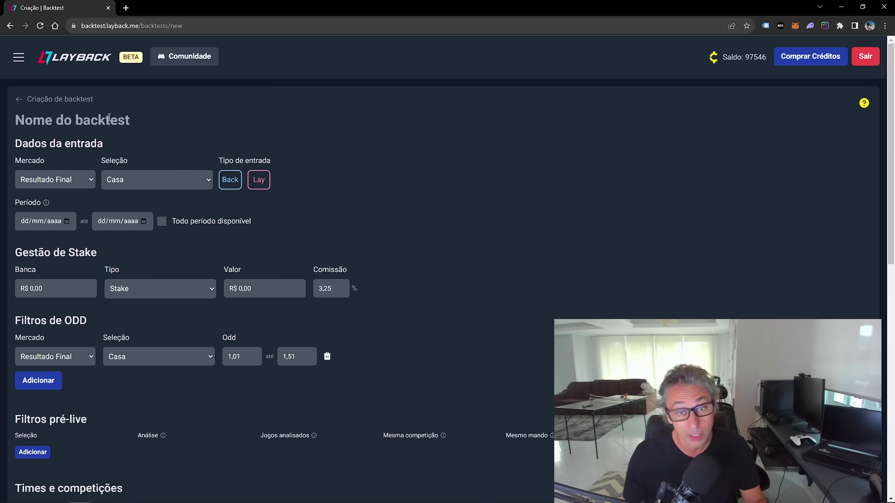
left_click(69, 57)
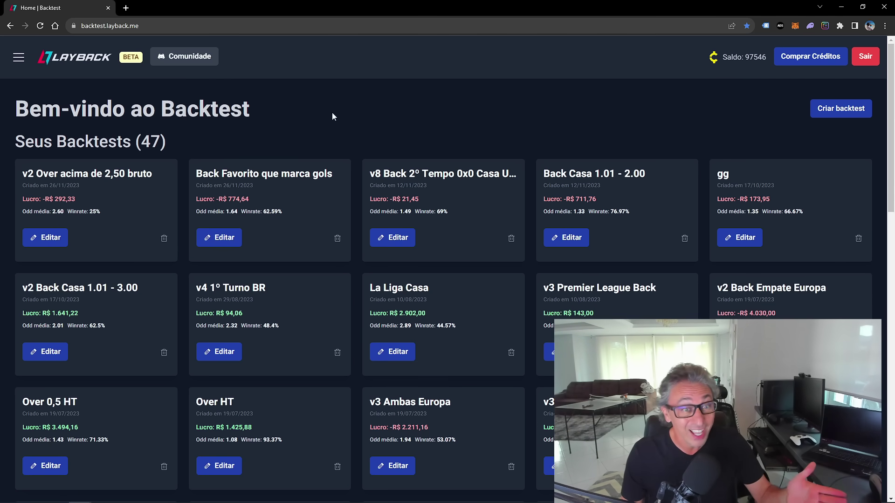
- Create a new backtest and name it "Back Favorito que marca muitos gols"
left_click(847, 110)
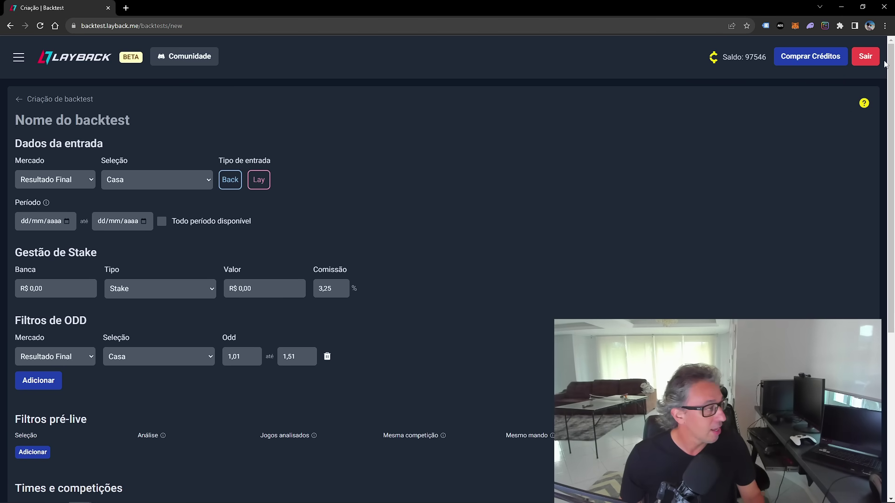
left_click(47, 119)
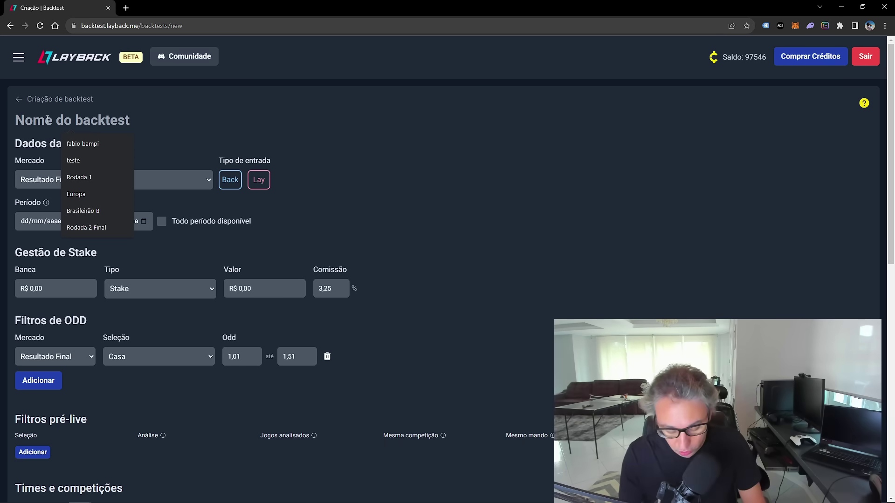
type("Back")
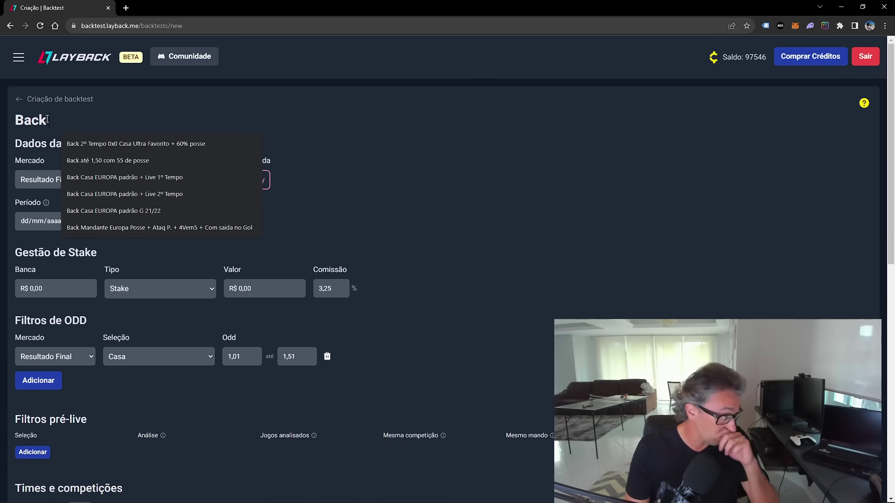
type(" Favorito")
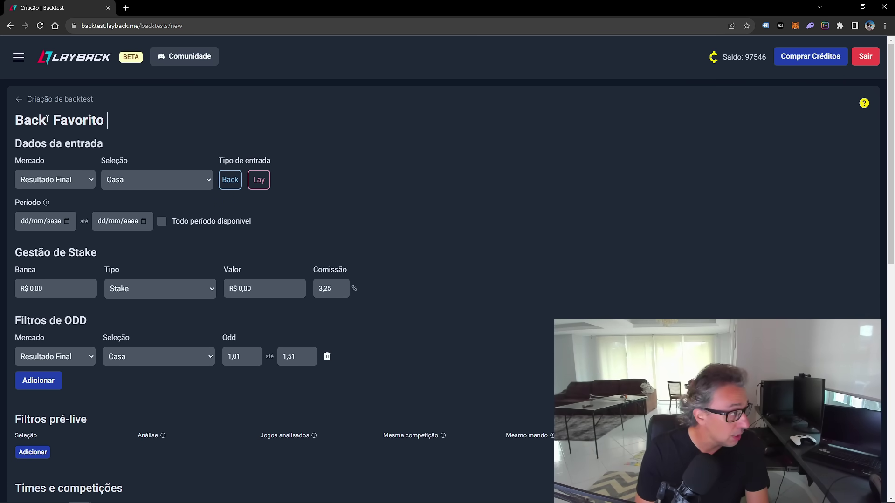
type(" que marca ")
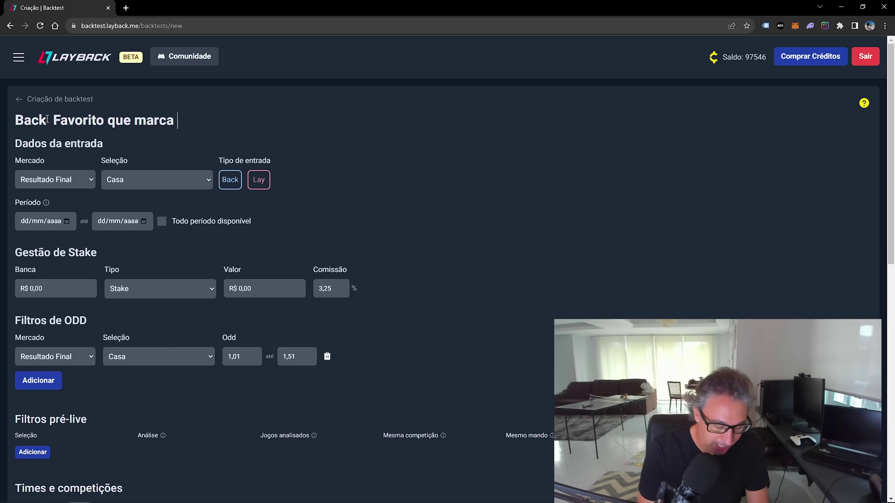
type("muitos goils")
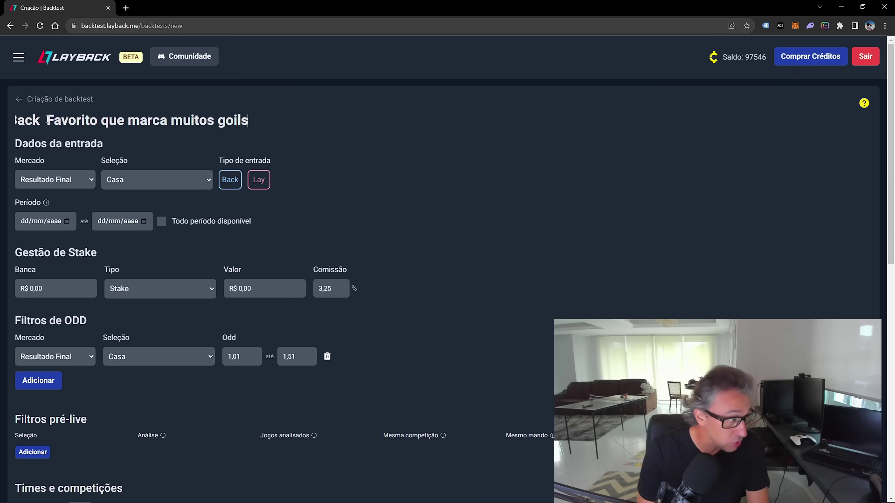
key("BackSpace")
key("BackSpace")
key("BackSpace")
type("ls")
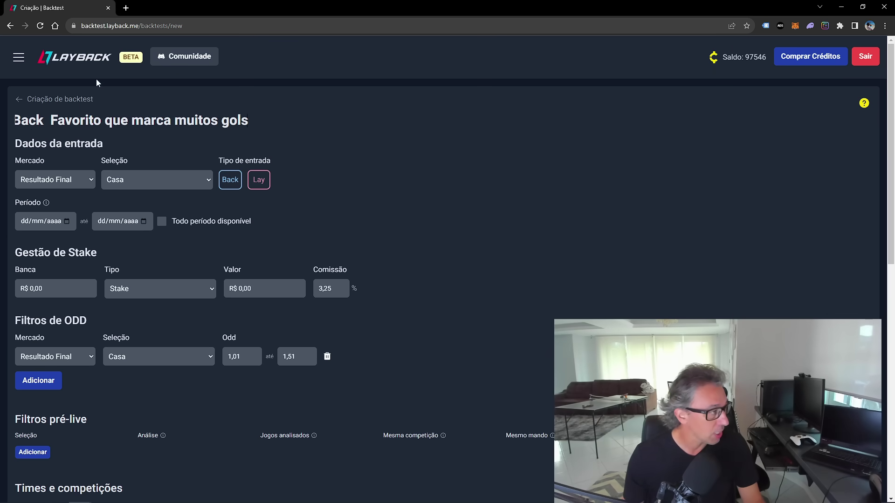
- Set the backtest's entry to the Resultado Final market with entry type Back
left_click(72, 181)
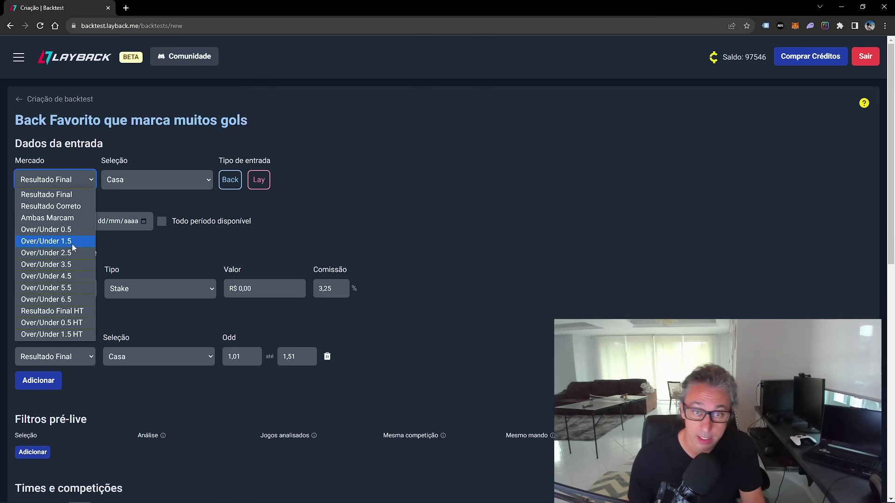
left_click(76, 197)
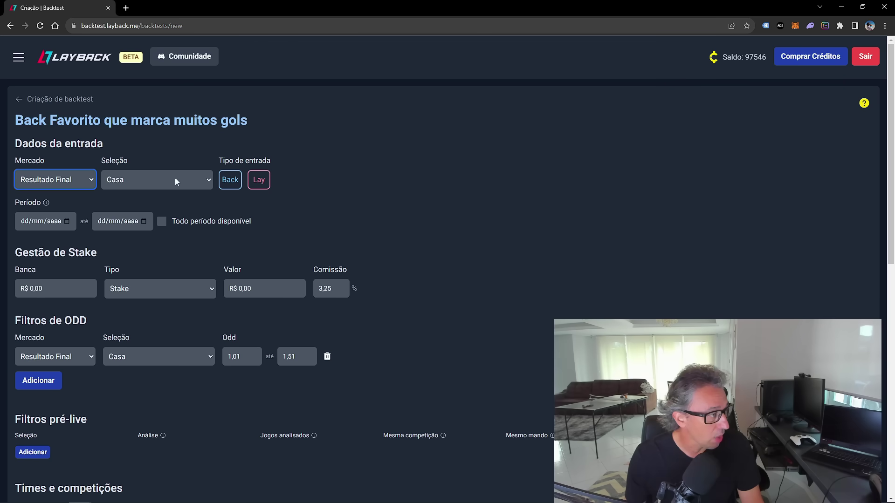
left_click(231, 182)
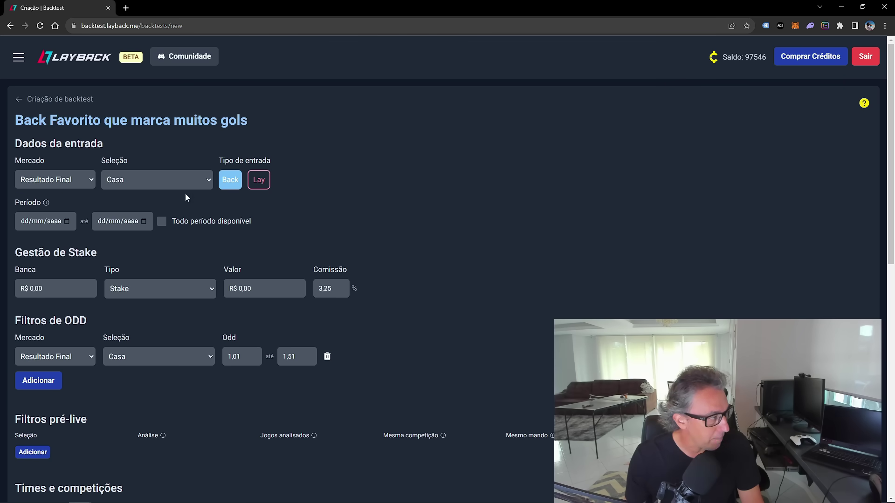
- Use the whole available period for the backtest and extend its end date to 26/11/2023
left_click(162, 223)
left_click(143, 221)
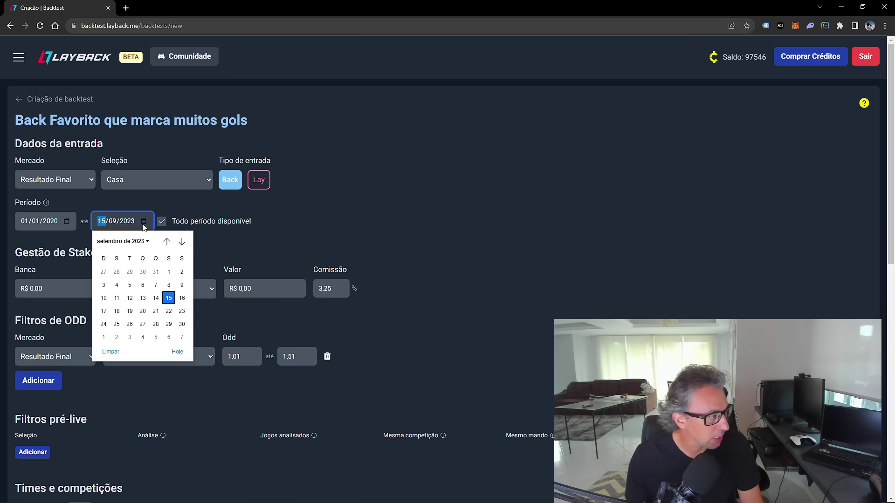
left_click(182, 243)
left_click(182, 243)
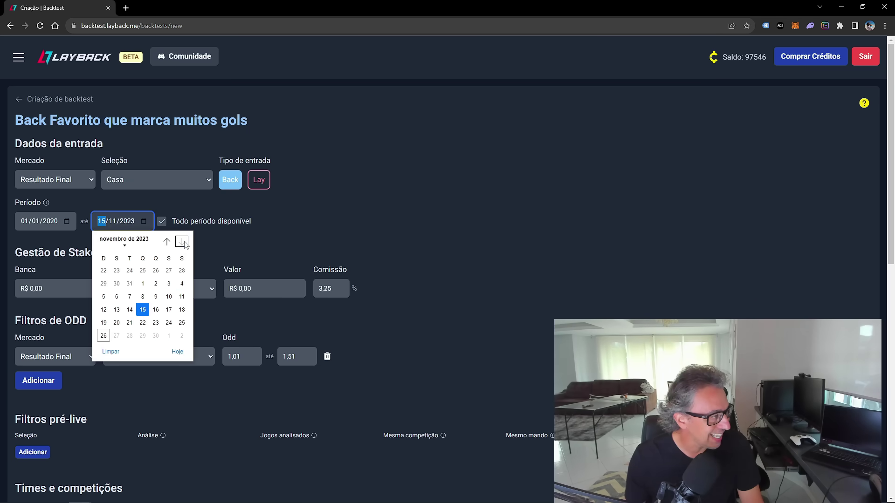
left_click(104, 325)
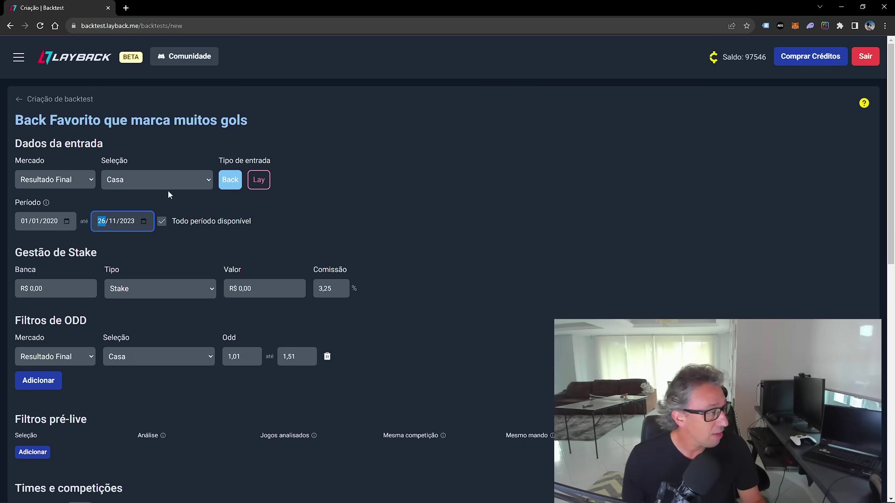
- Set the stake management to a bankroll of R$ 10.000,00 and a stake value of R$ 100,00
left_click(67, 292)
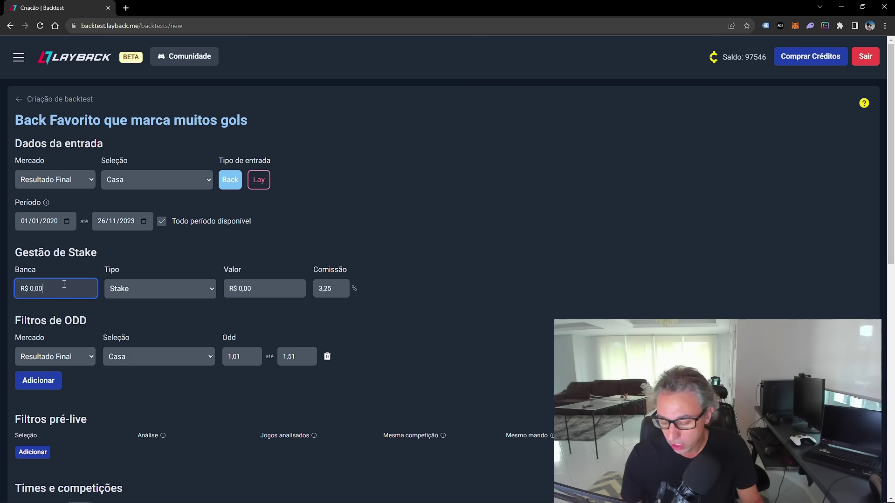
type("100")
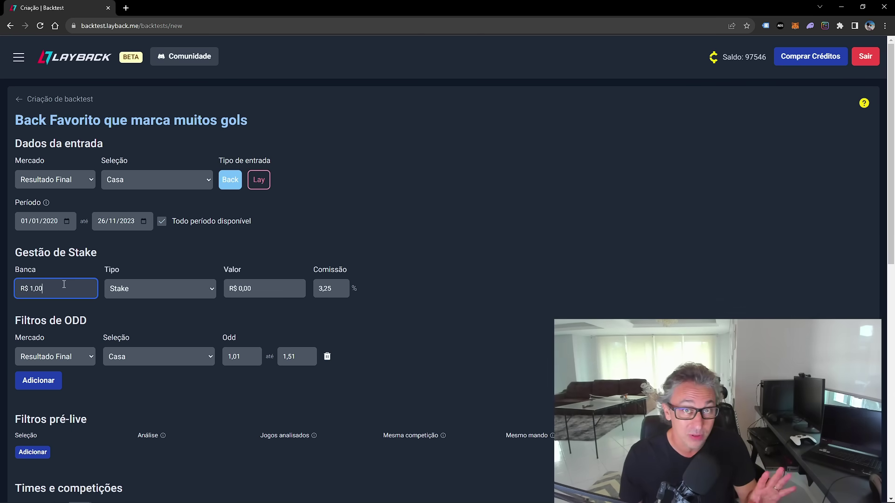
left_click(271, 282)
type("100000")
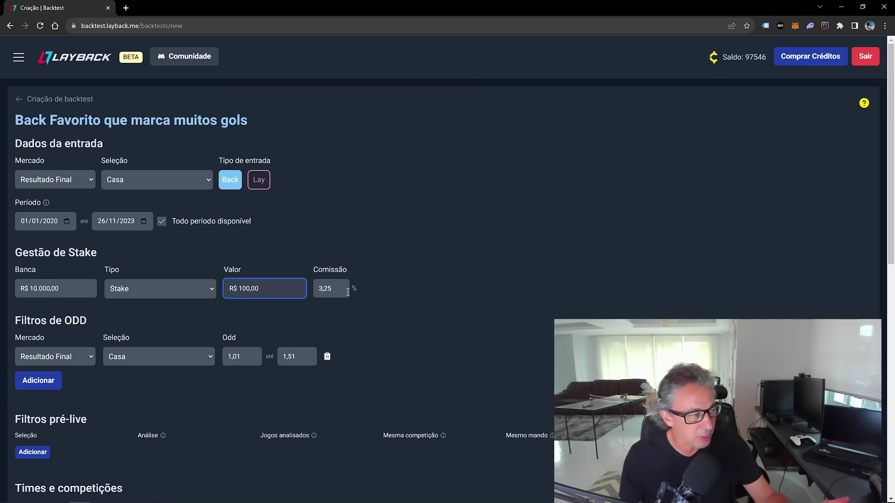
left_click(331, 288)
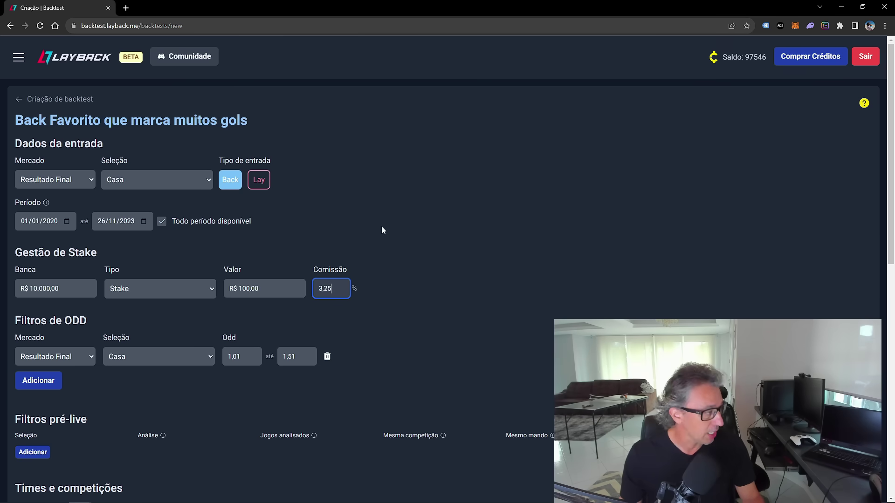
- Set the odds filter for Resultado Final, Casa to a range from 1,2 to 2,2
scroll(424, 306, "down", 1)
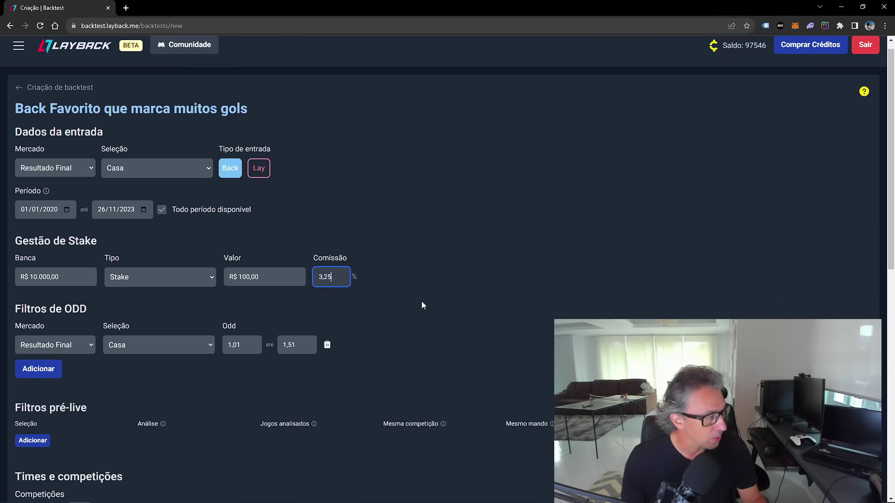
left_click(80, 310)
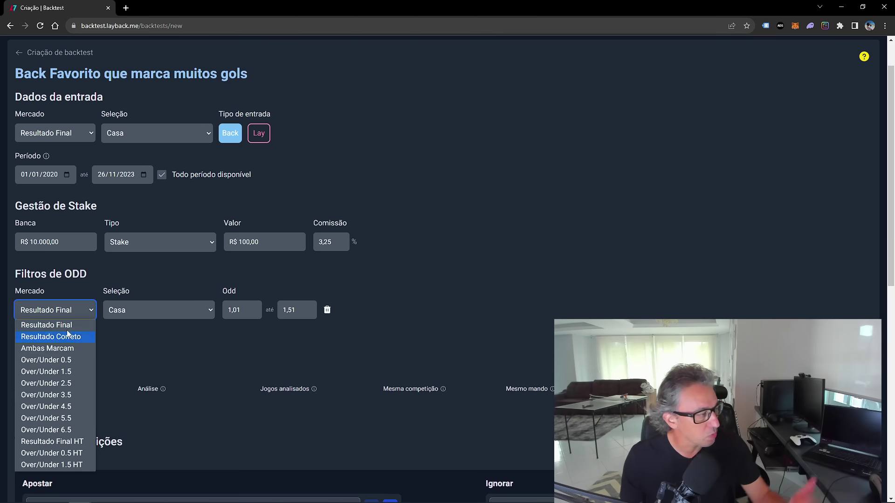
left_click(70, 325)
double_click(234, 309)
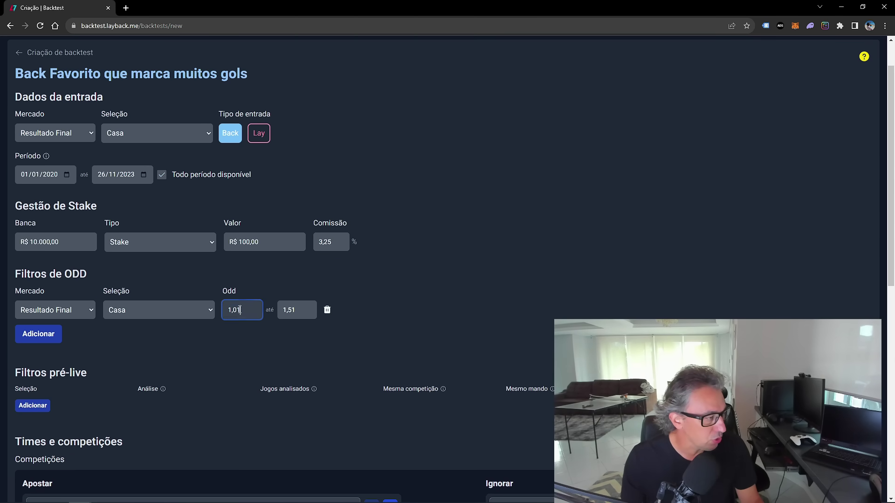
type("1.20")
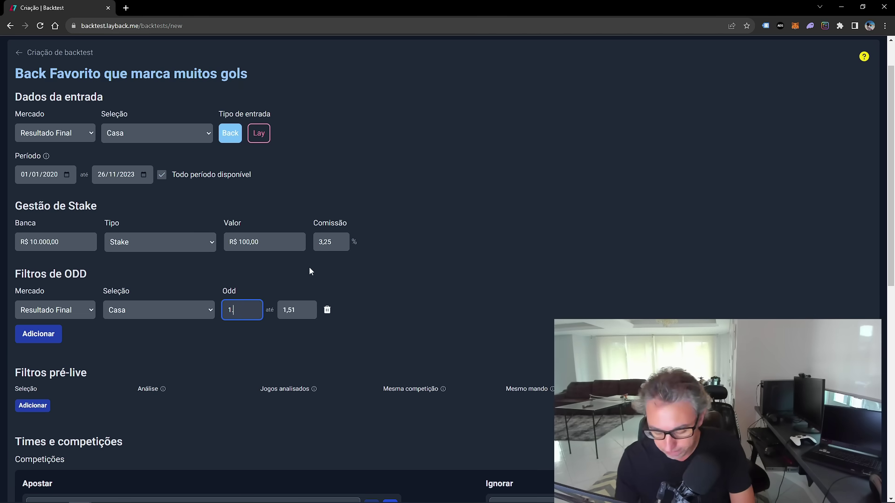
left_click(309, 312)
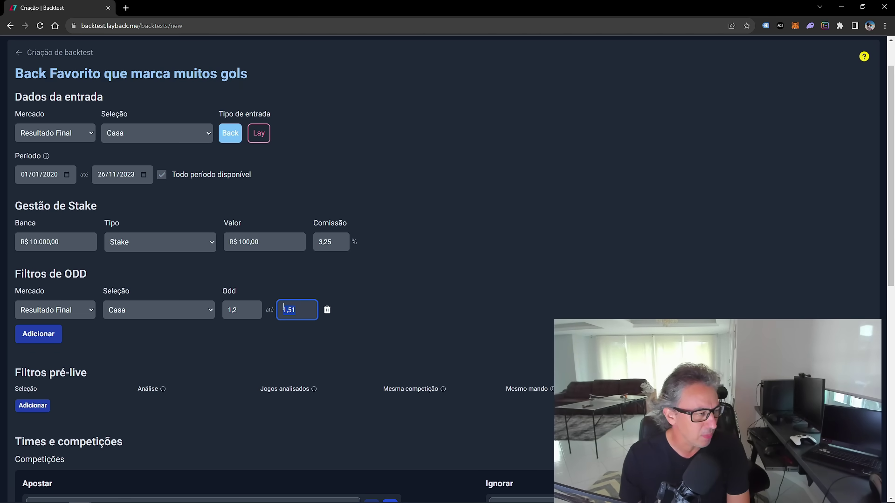
type("2.2")
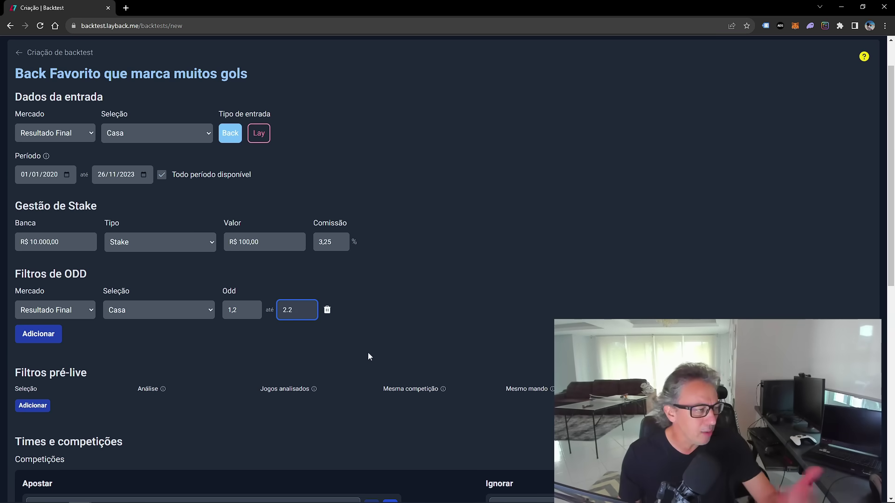
left_click(459, 279)
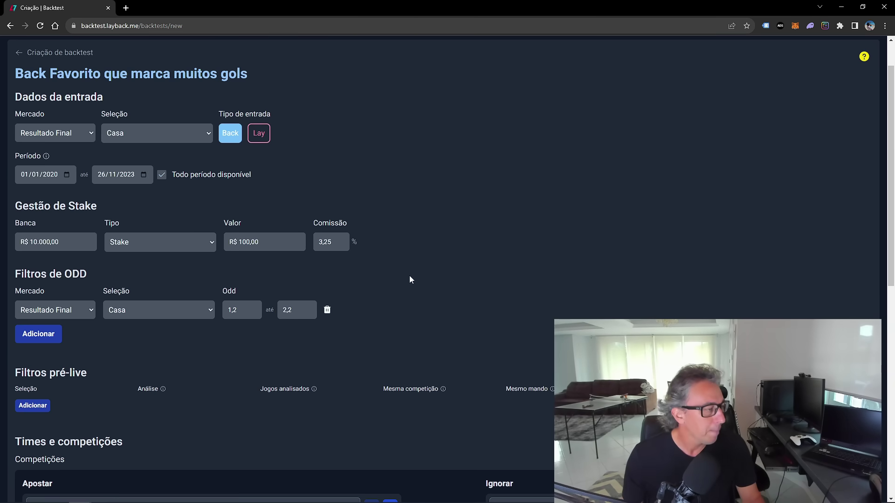
- Add a pre-live filter for Casa that analyses Gols and counts only games from the same competition
scroll(302, 360, "down", 3)
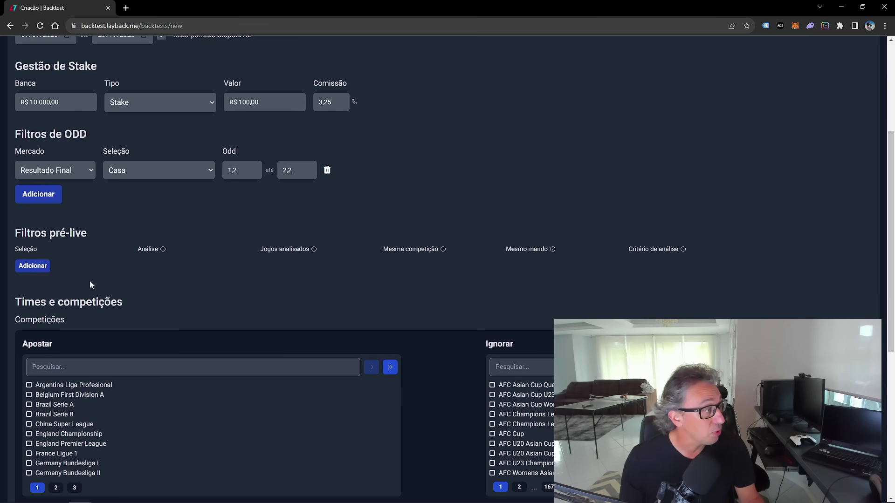
left_click(38, 265)
left_click(50, 267)
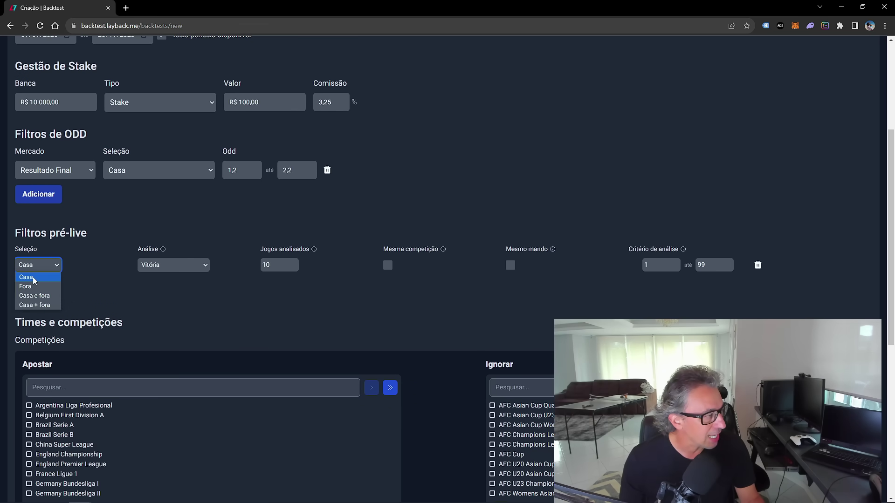
left_click(32, 275)
left_click(183, 263)
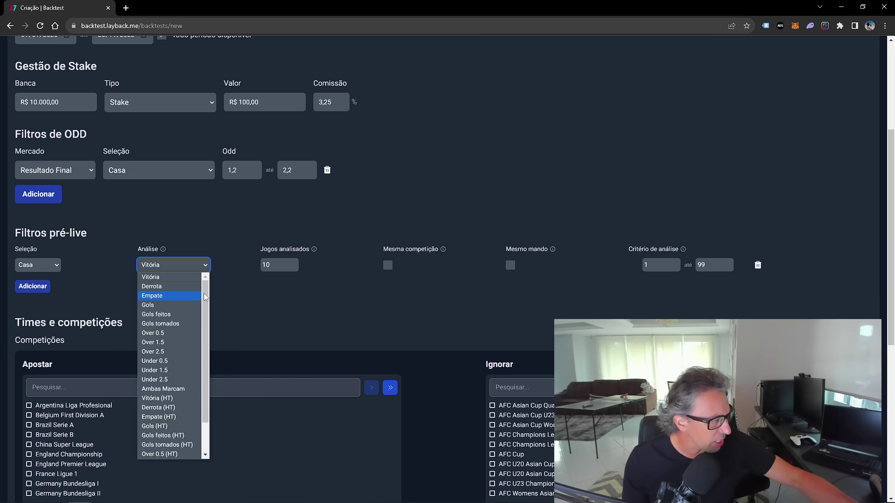
left_click_drag(204, 303, 203, 372)
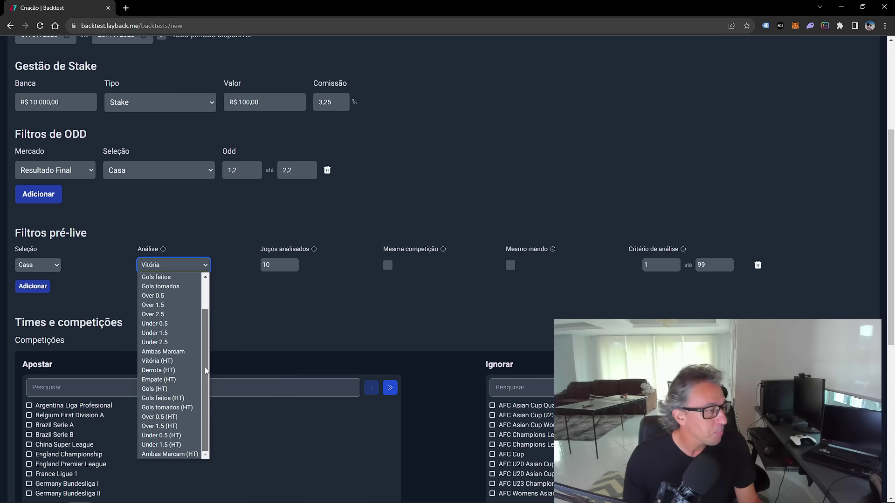
scroll(203, 357, "up", 1)
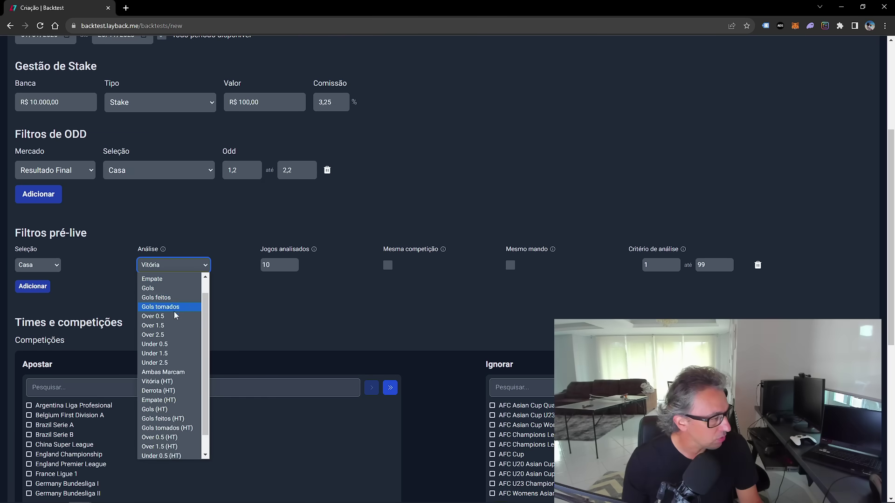
left_click(162, 289)
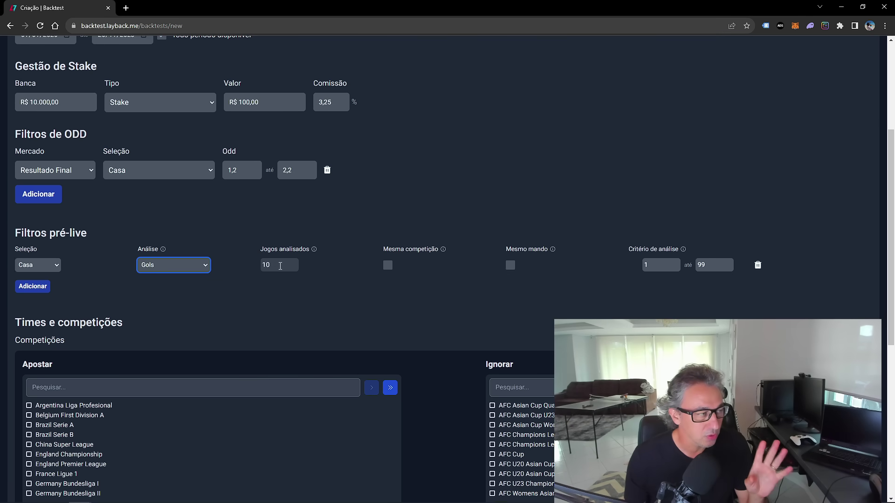
left_click(280, 265)
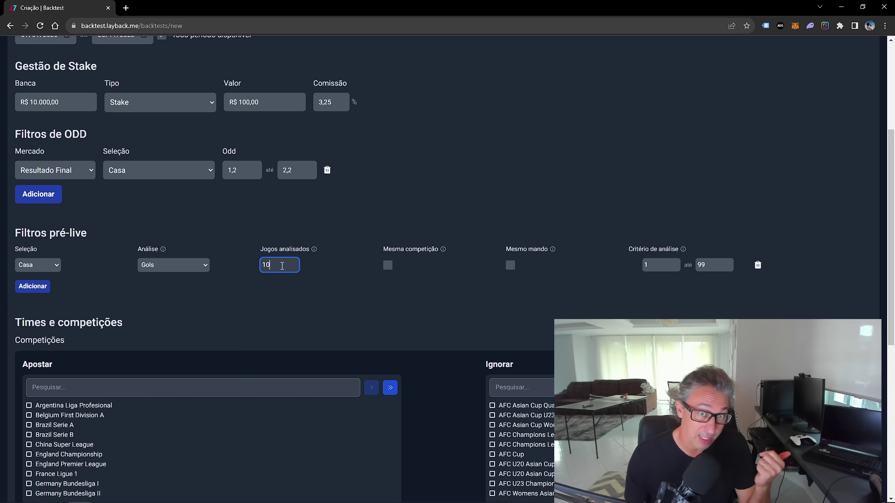
left_click(388, 271)
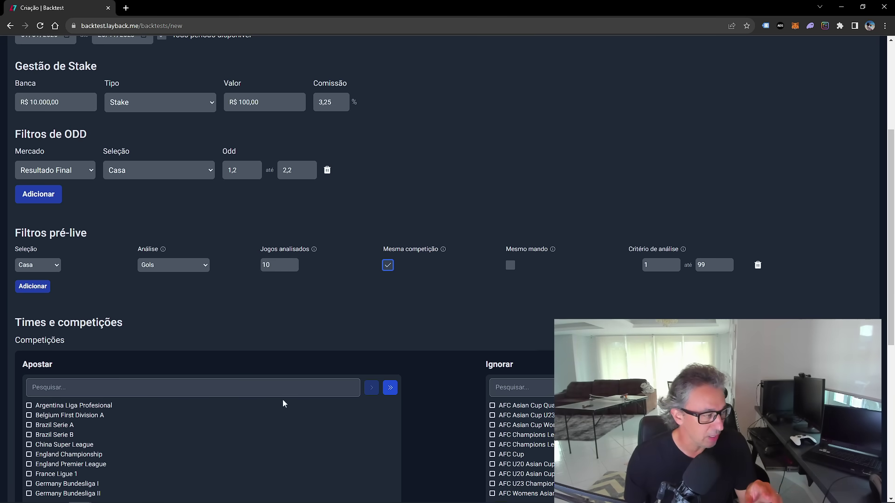
scroll(283, 403, "down", 5)
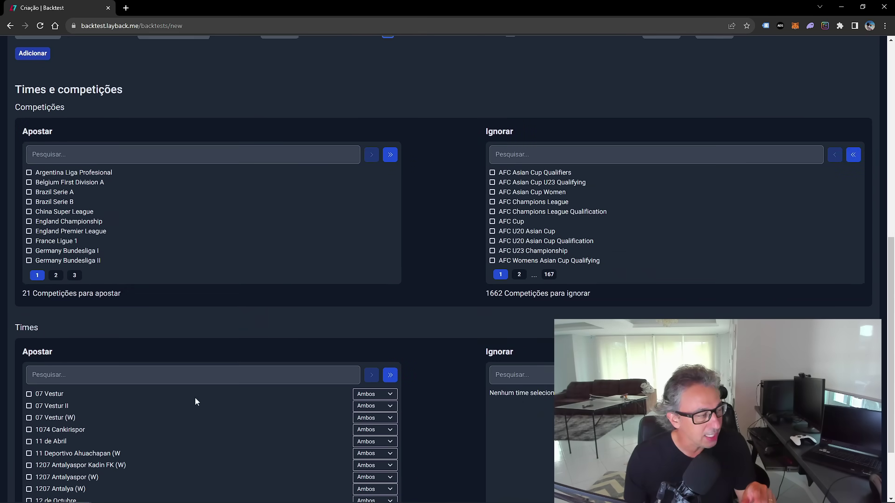
scroll(209, 421, "up", 7)
scroll(226, 398, "down", 5)
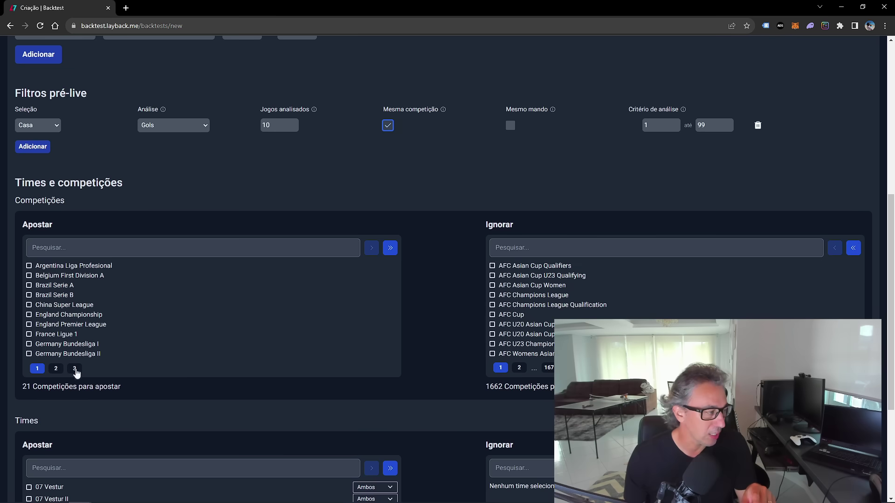
scroll(99, 316, "up", 5)
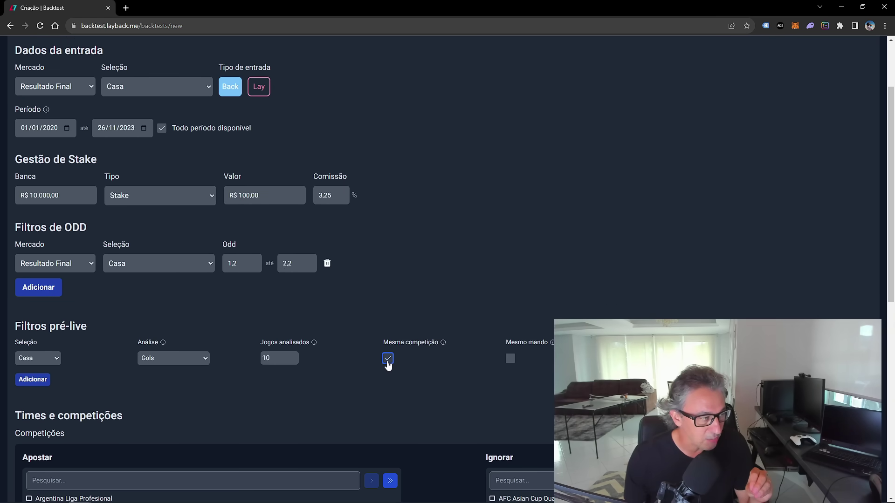
left_click(388, 358)
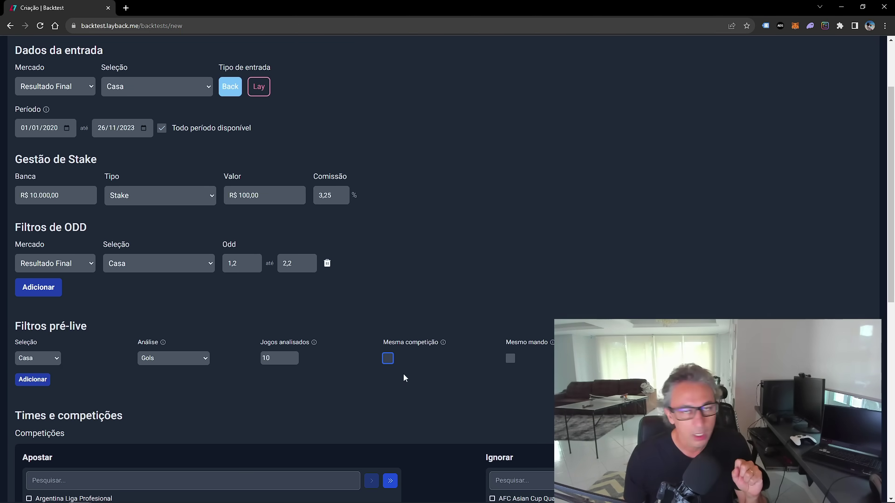
scroll(391, 344, "down", 4)
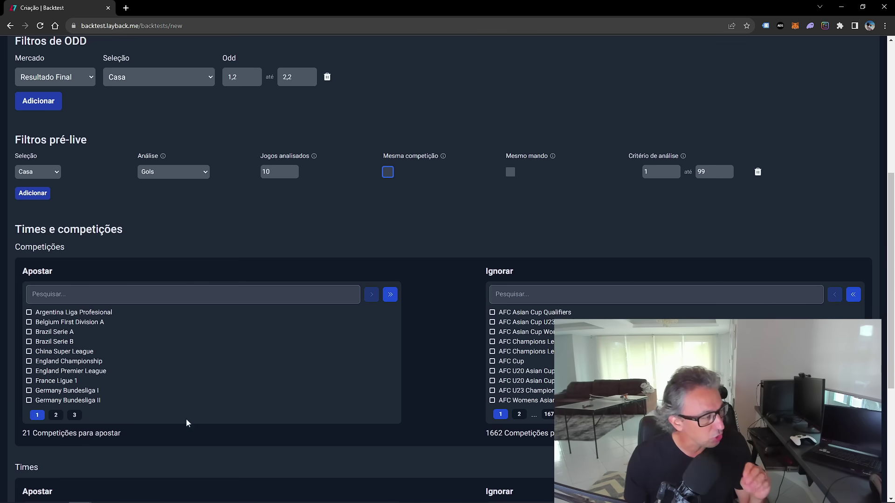
scroll(376, 364, "up", 4)
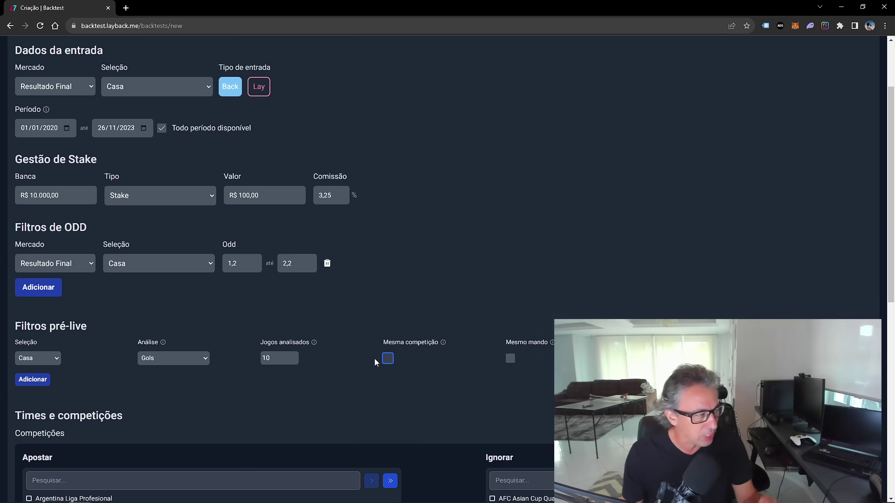
left_click(387, 358)
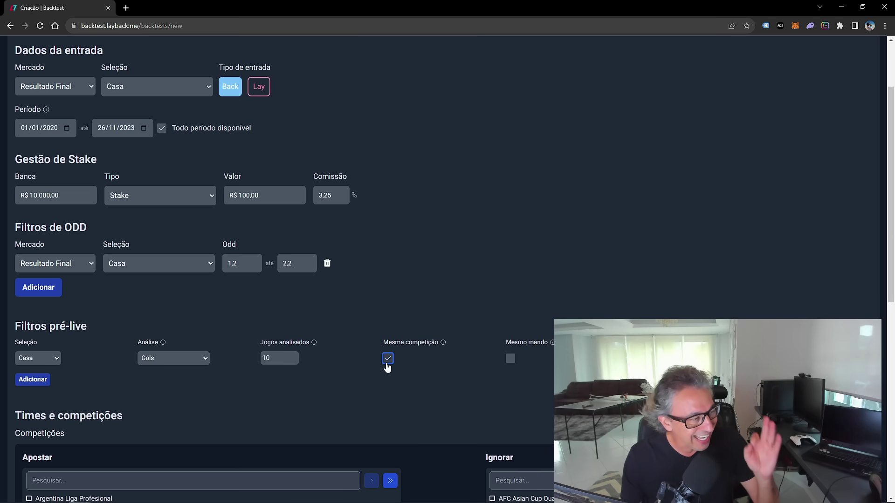
- Enable Mesmo mando on the Casa goals pre-live filter and set the lower limit of its analysis criterion to 40
left_click(510, 359)
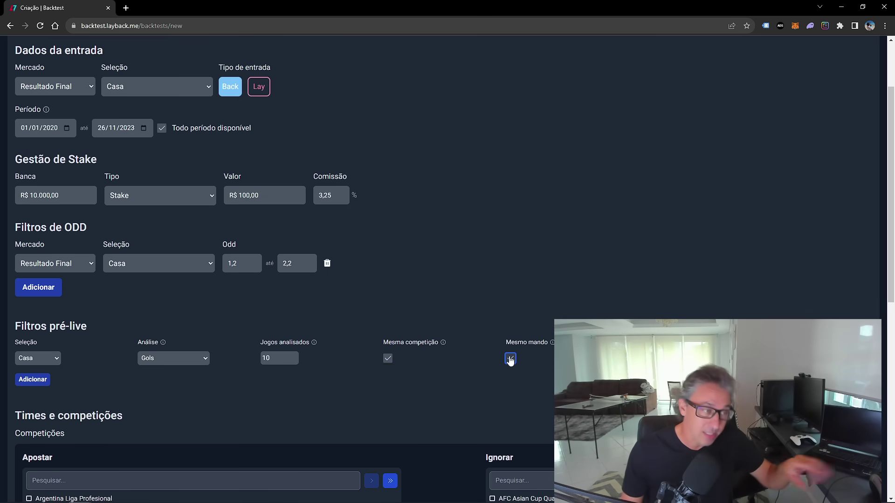
left_click(510, 359)
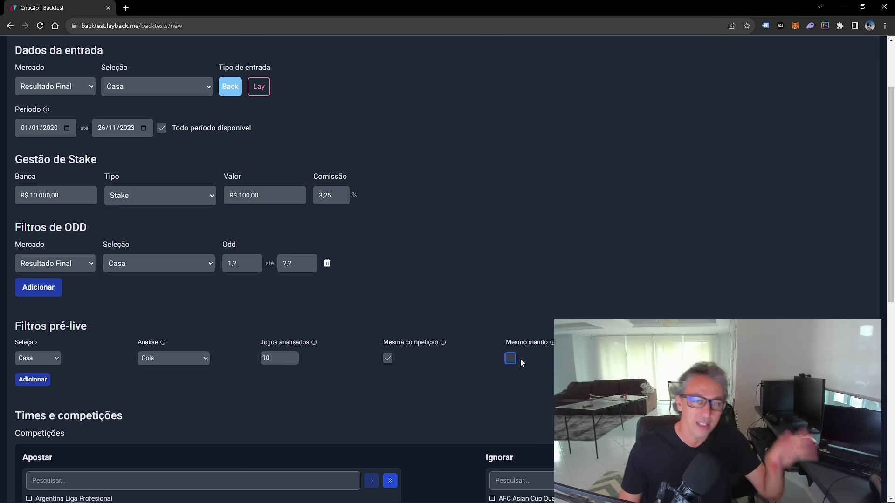
left_click(510, 359)
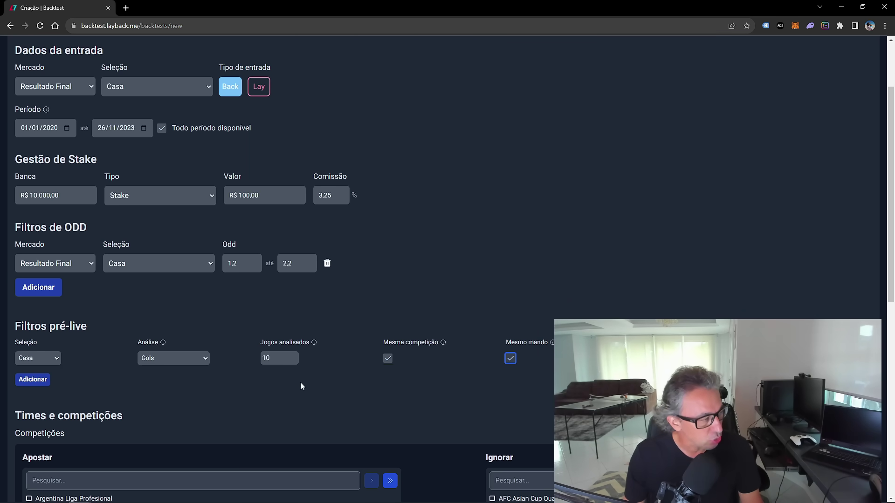
key("Tab")
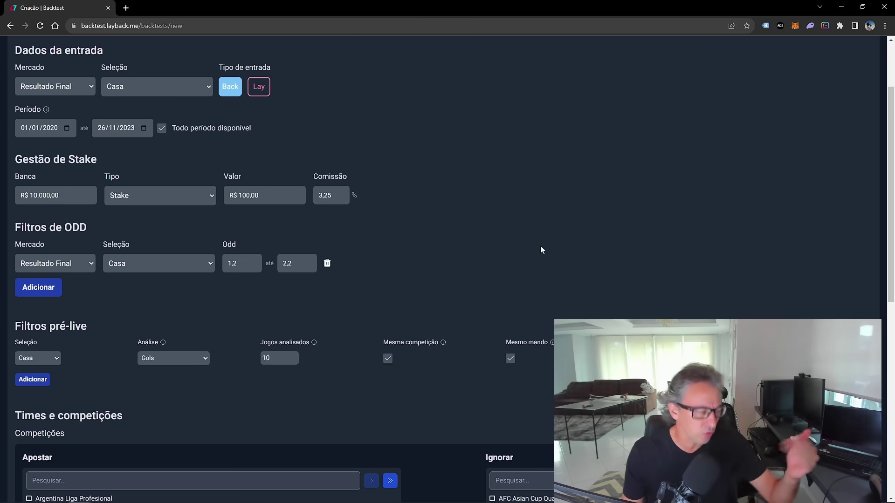
scroll(261, 391, "down", 4)
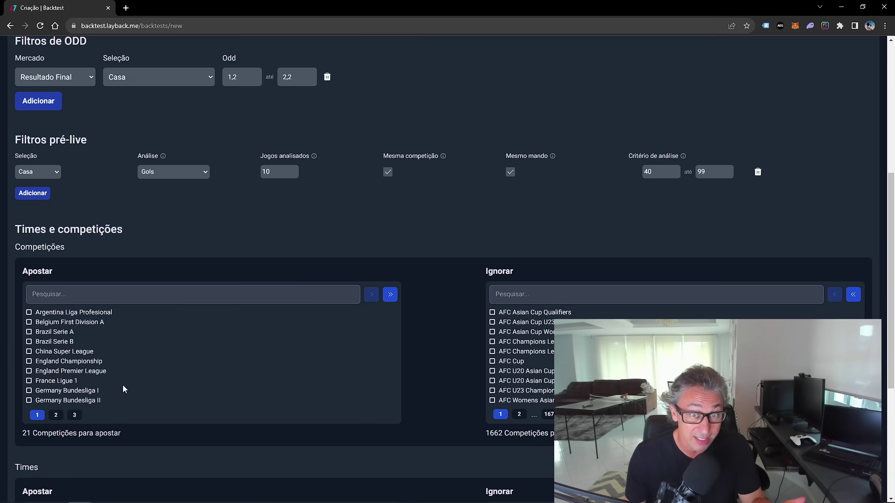
scroll(122, 384, "down", 5)
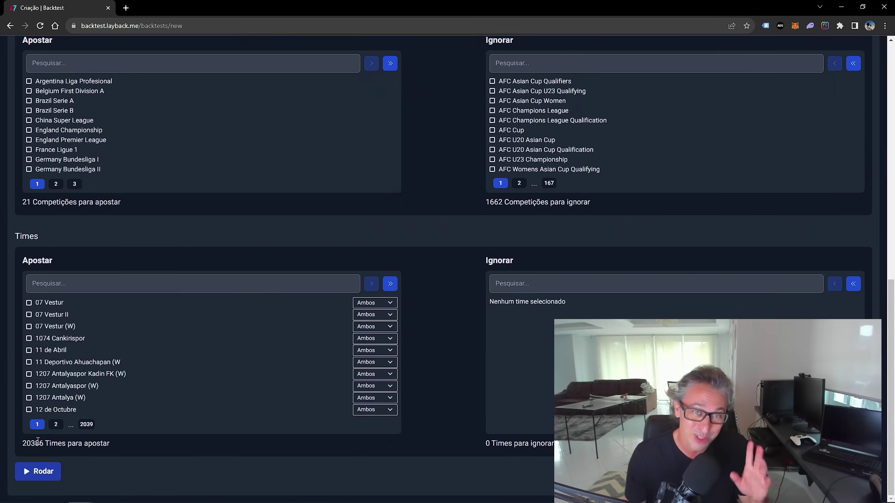
scroll(87, 396, "up", 4)
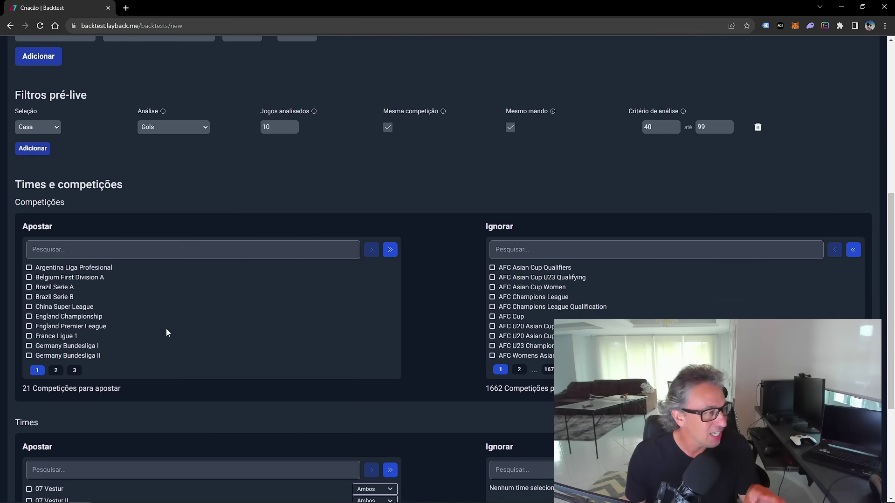
scroll(166, 329, "down", 4)
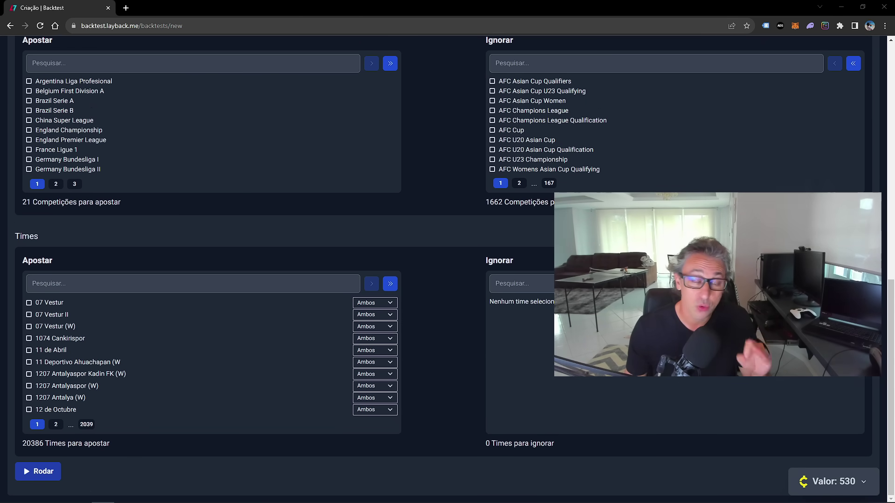
- Open the credit purchase page in a separate browser tab, view the credit packages and return to the backtest form
scroll(448, 251, "up", 10)
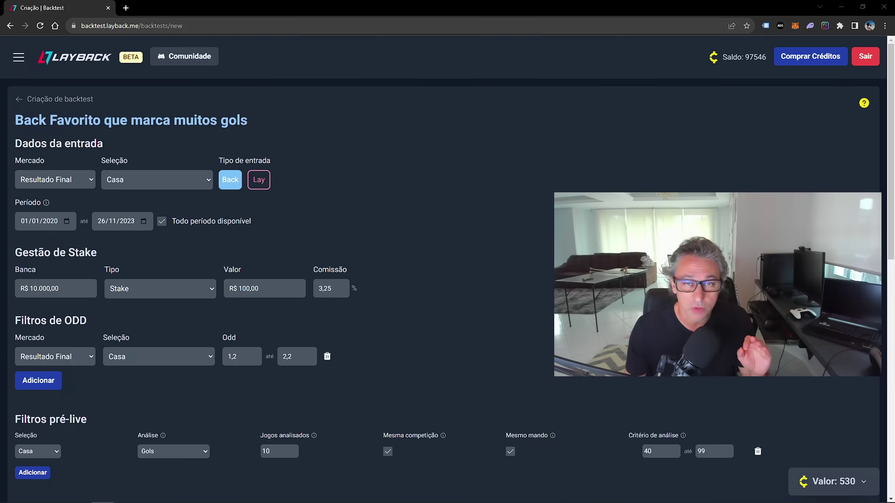
right_click(815, 61)
left_click(831, 68)
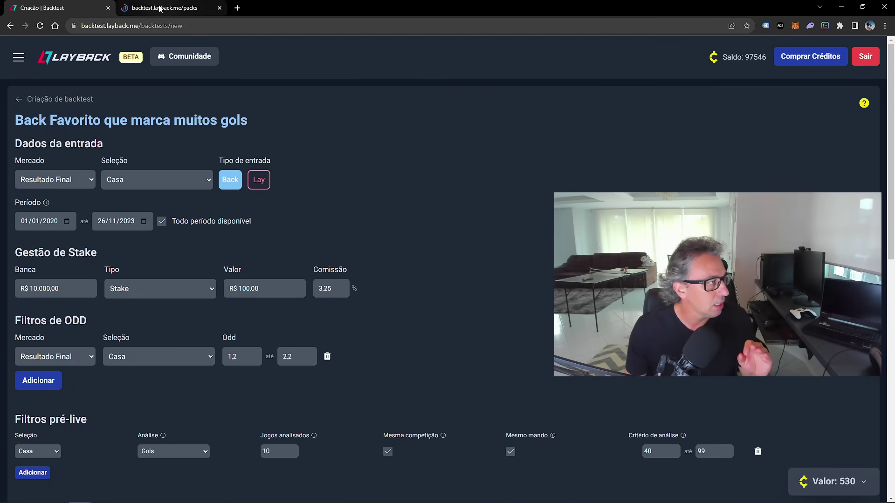
left_click(195, 8)
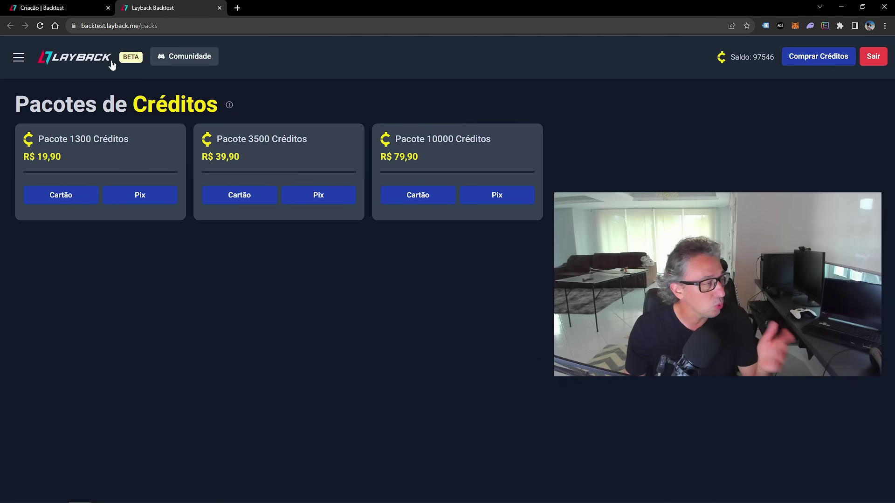
left_click(68, 7)
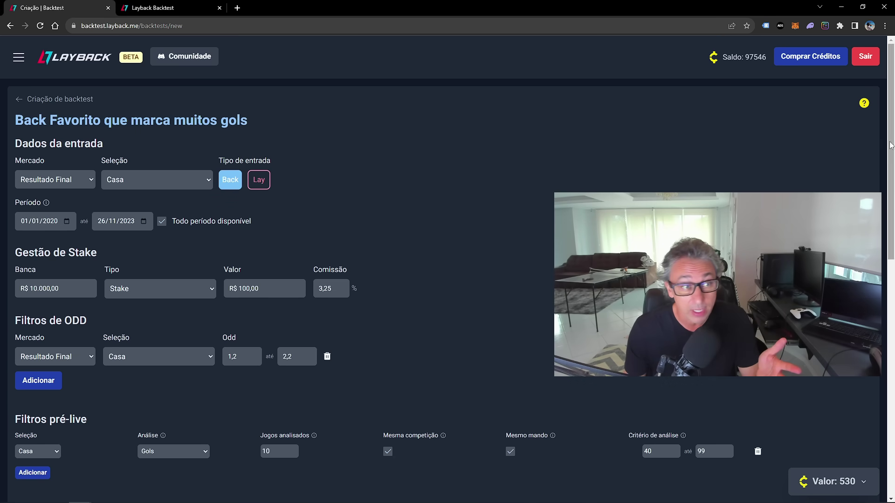
- Open the credits help, read the costs per filter type and the examples, and close it
left_click(863, 106)
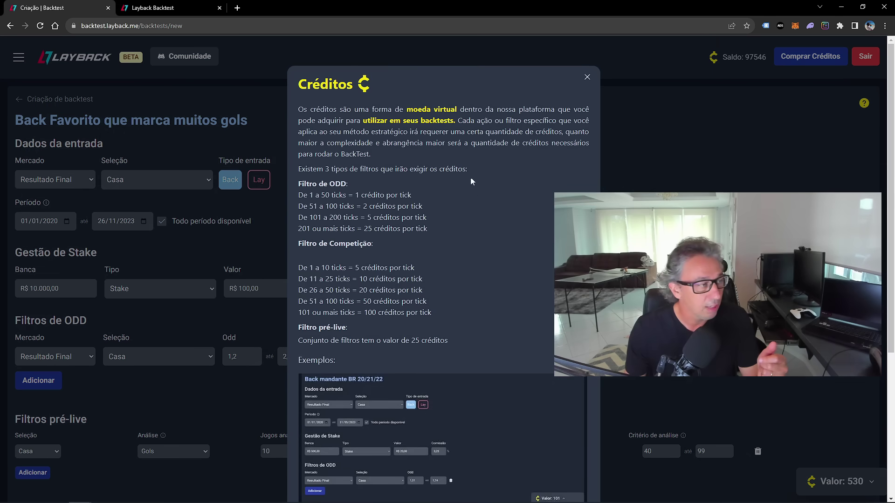
scroll(452, 233, "down", 4)
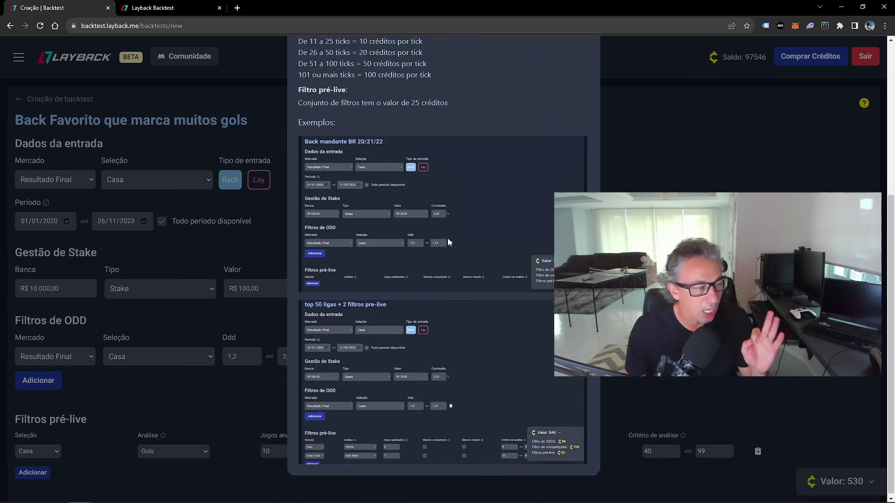
scroll(445, 243, "up", 5)
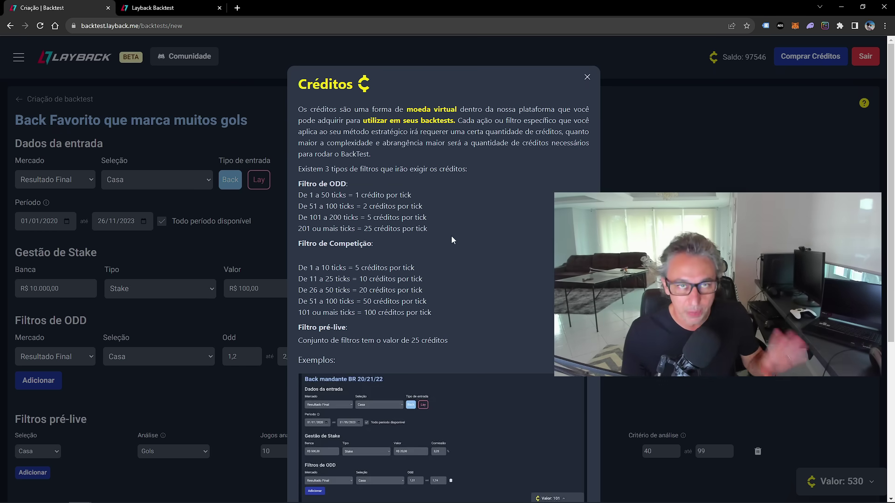
scroll(490, 297, "down", 2)
scroll(493, 292, "up", 2)
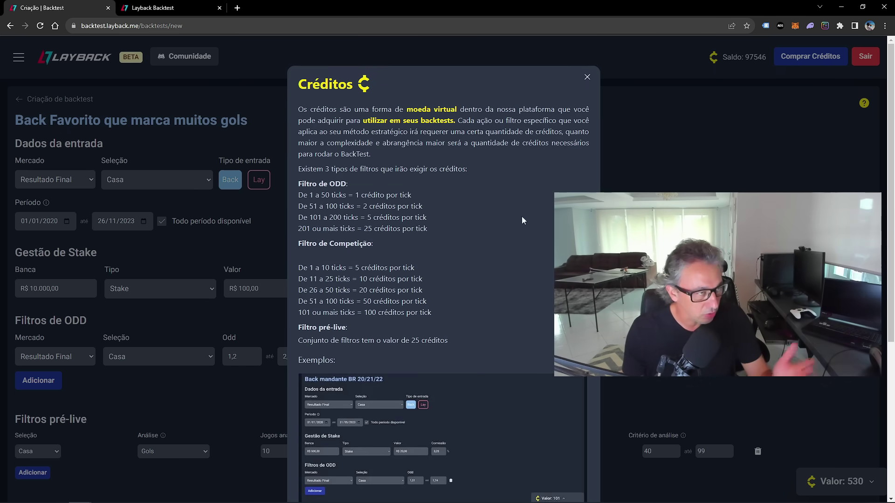
left_click(584, 79)
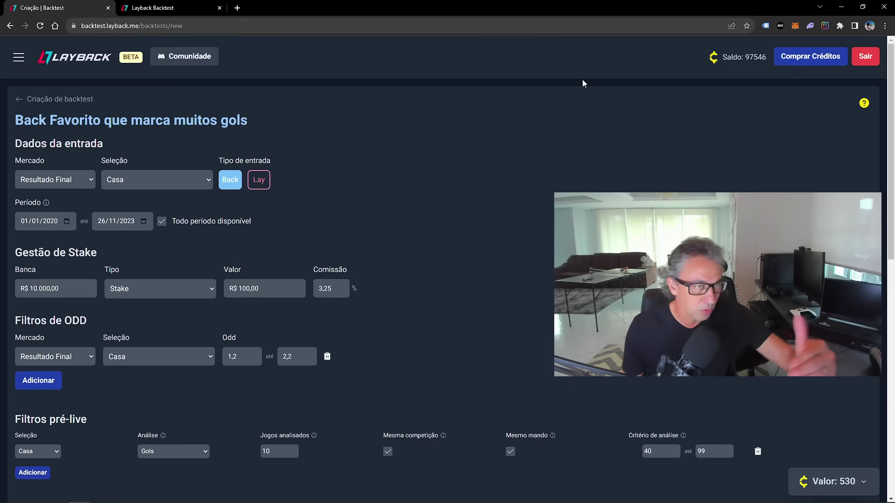
- Save and run the backtest, check the monthly processing progress and open the results
scroll(494, 241, "down", 15)
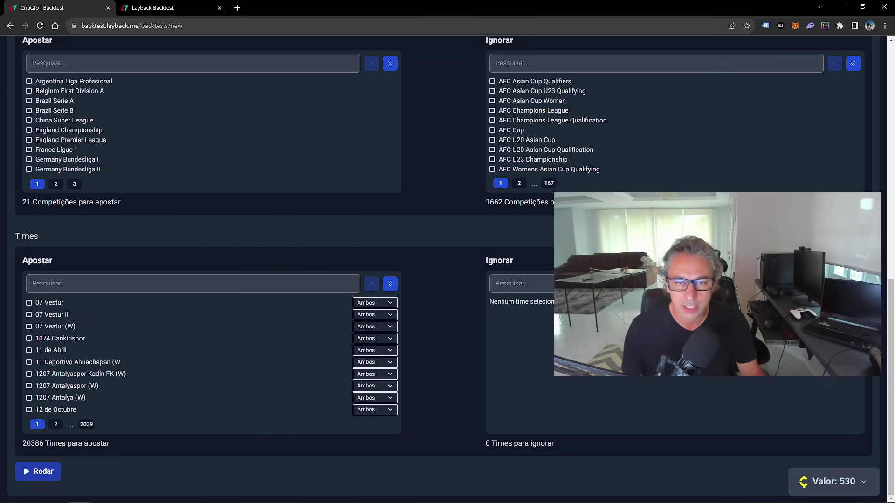
left_click(46, 471)
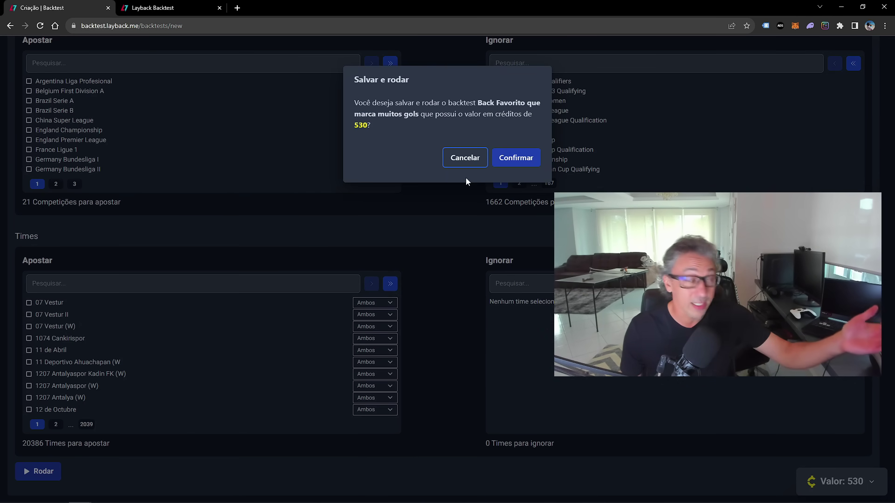
left_click(510, 156)
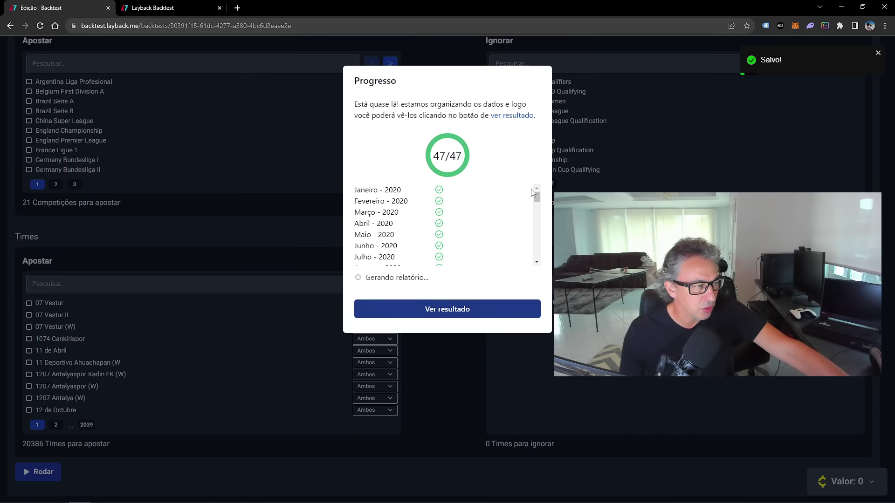
left_click_drag(535, 195, 535, 275)
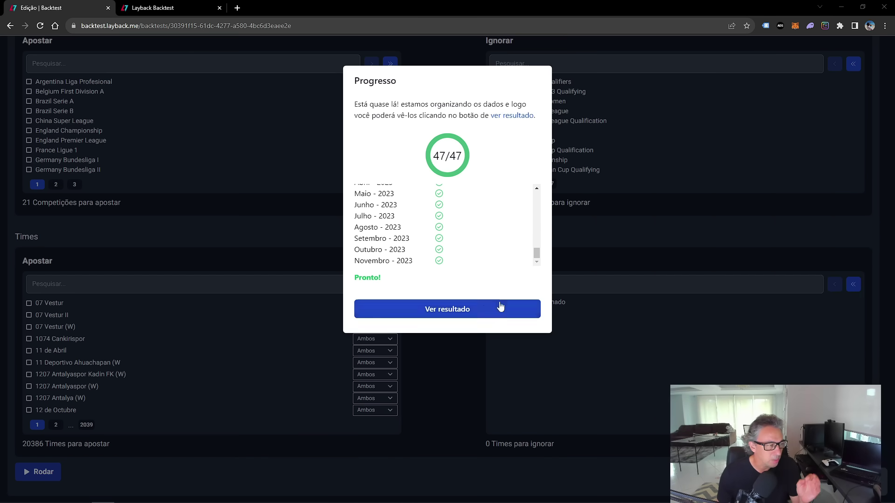
left_click(483, 309)
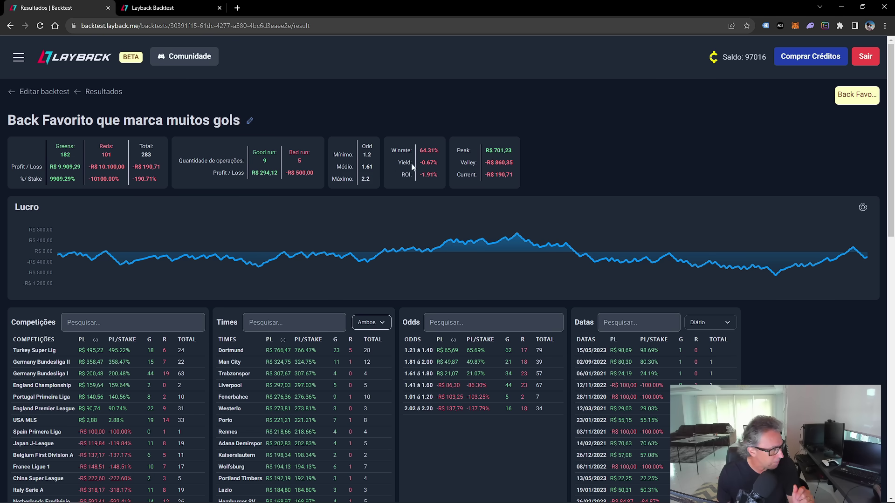
- Examine the result statistics, the profit chart and the breakdown tables, including the last page of the teams table
mouse_move(401, 166)
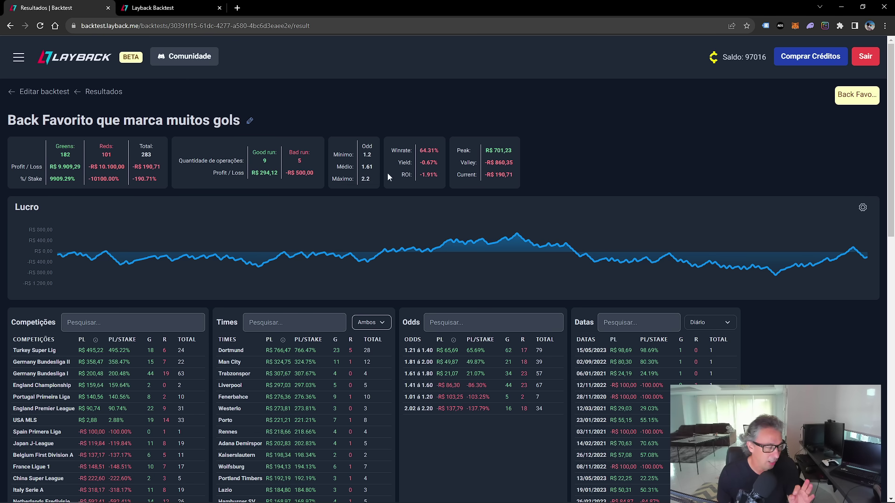
scroll(387, 172, "down", 3)
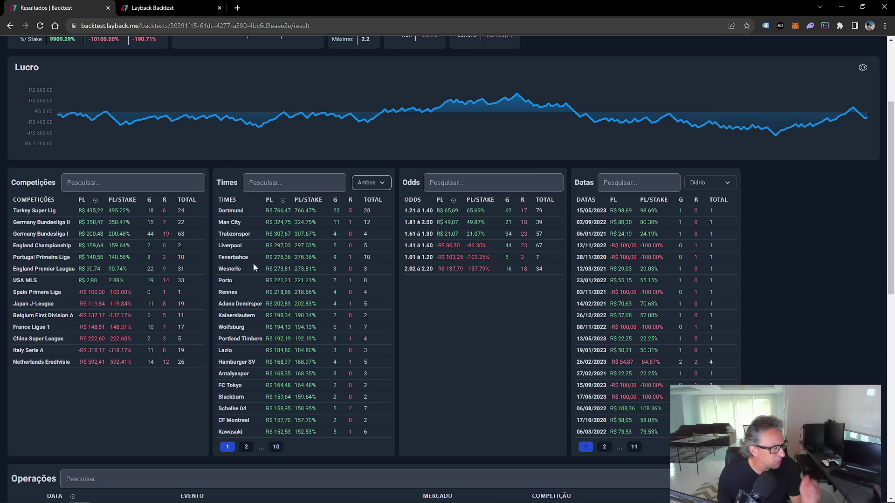
left_click(277, 450)
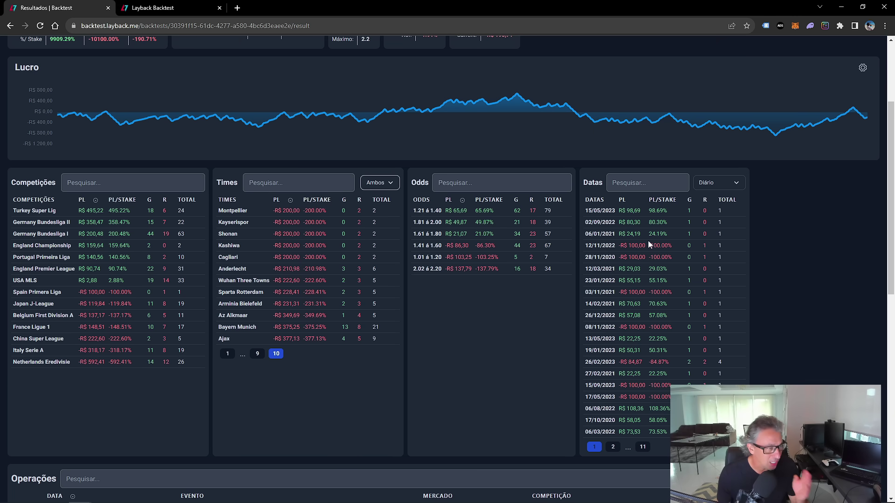
- Look through the operations list and expand the Fenerbahce v Rizespor operation to view its details, collapsing it again
scroll(406, 275, "down", 8)
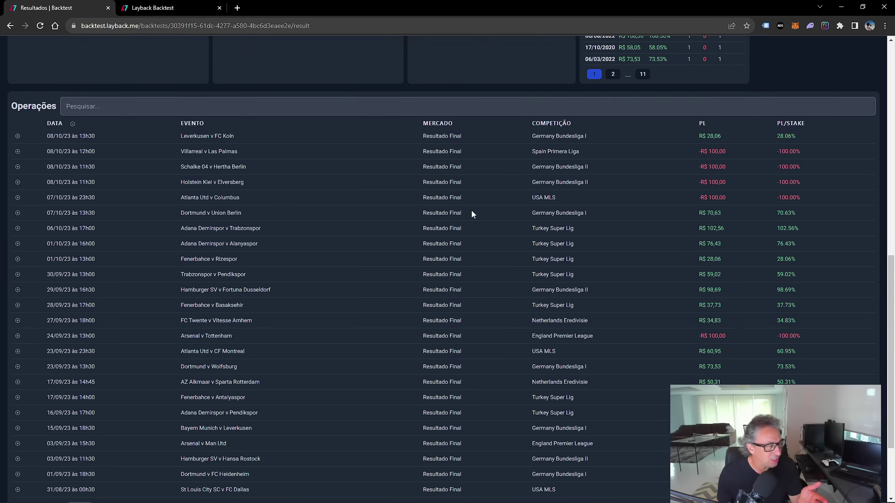
left_click(17, 259)
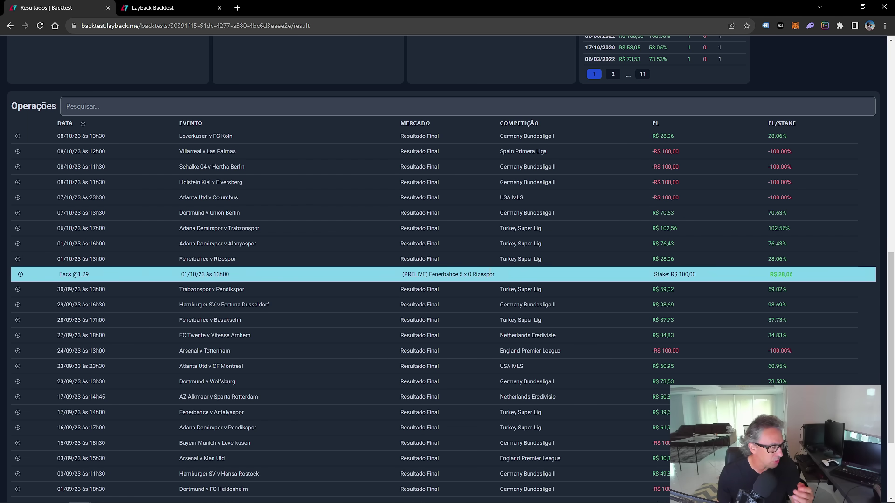
left_click(18, 259)
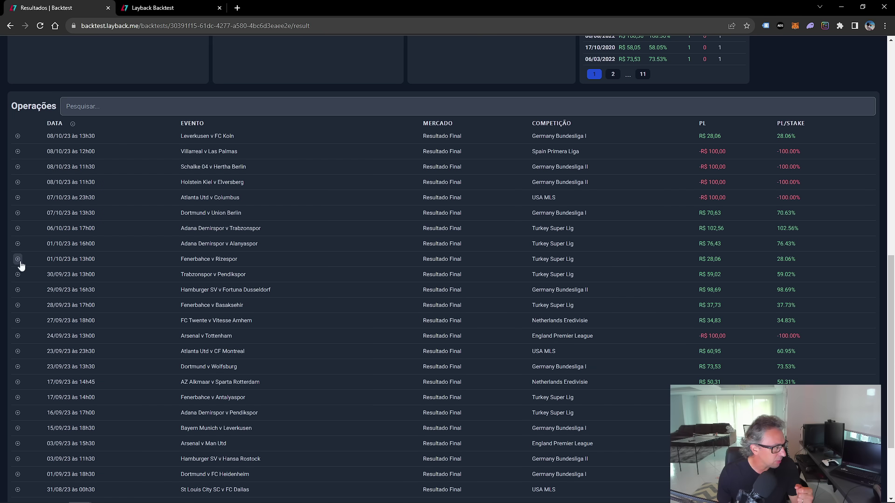
- Expand the Leverkusen v FC Koln operation to view its entry details, and collapse it again
scroll(289, 182, "up", 1)
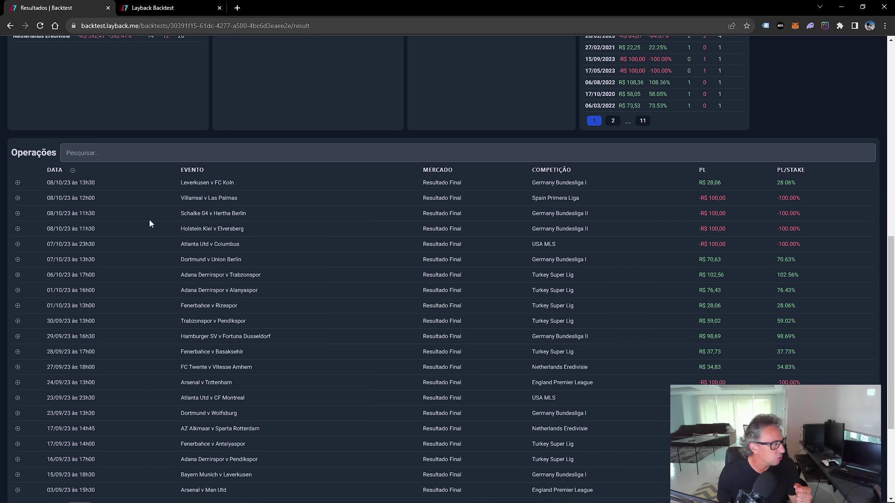
left_click(18, 182)
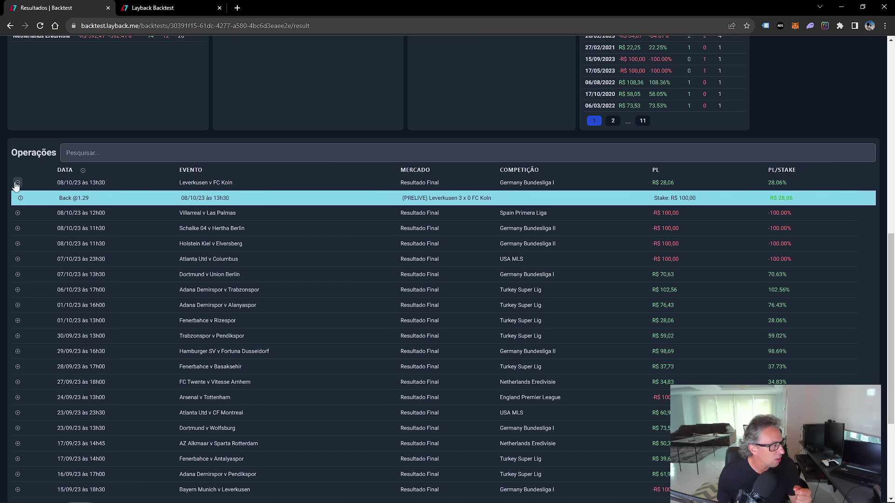
left_click(17, 183)
- Reopen the backtest for editing and add a pre-live filter for the away team (Fora) analysing Gols tomados
scroll(478, 326, "up", 8)
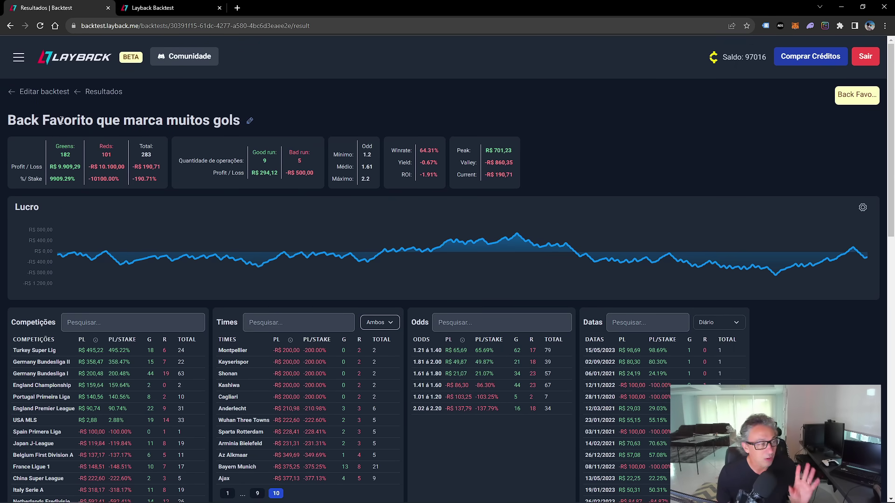
left_click(50, 94)
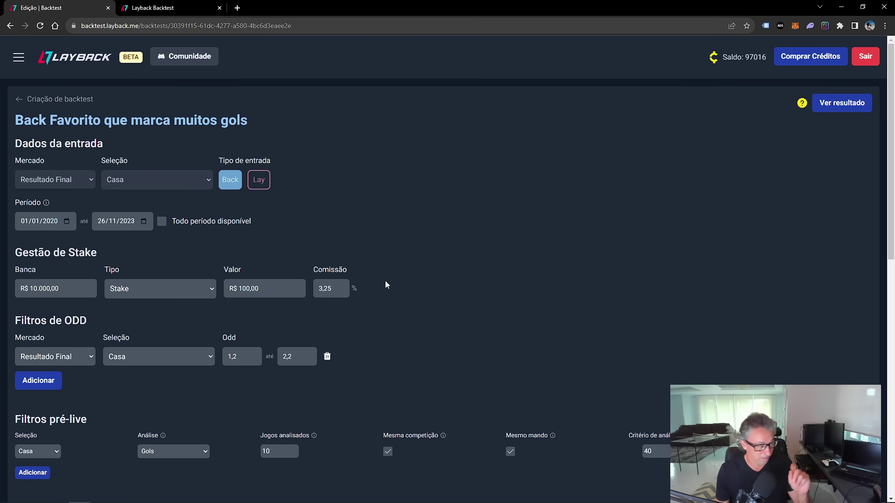
scroll(386, 285, "down", 4)
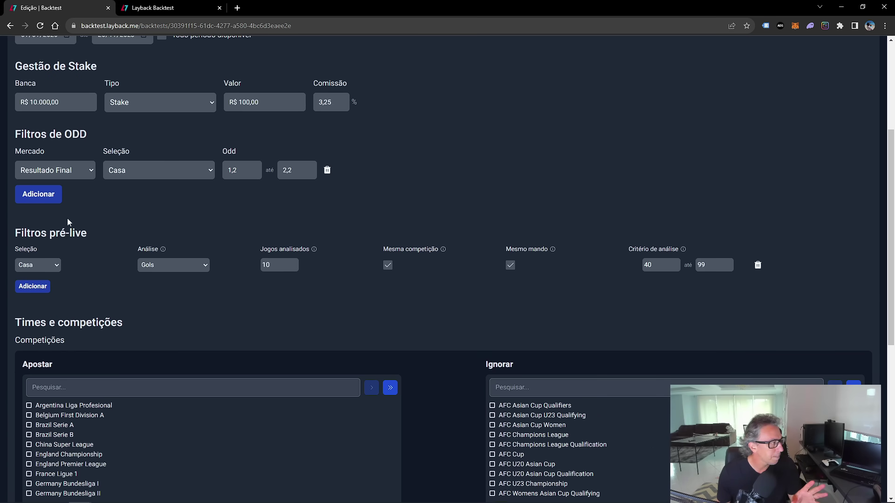
left_click(34, 287)
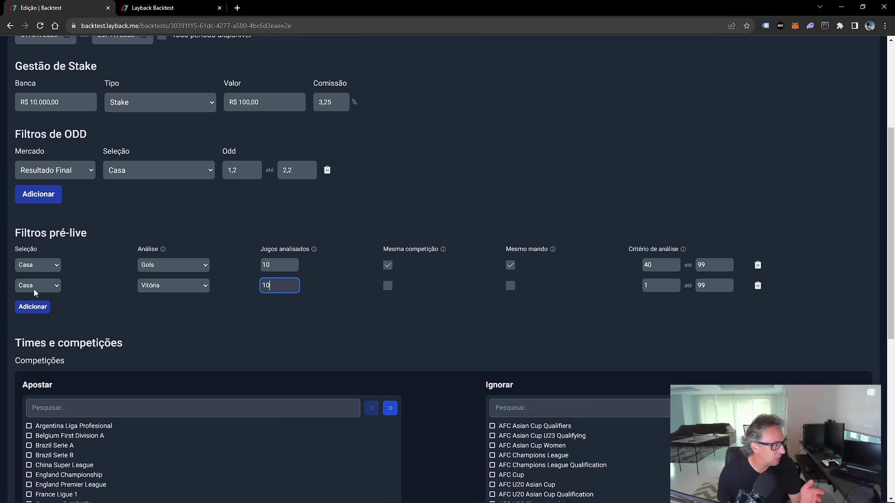
left_click(57, 288)
left_click(47, 303)
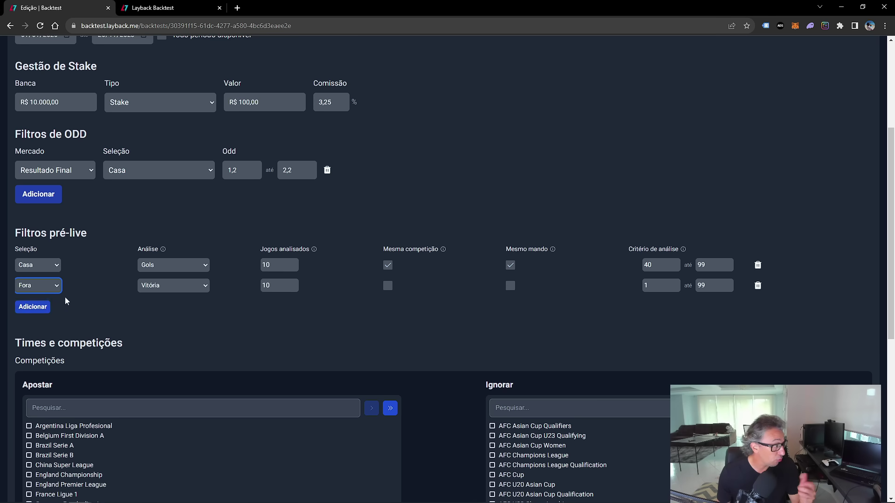
left_click(171, 283)
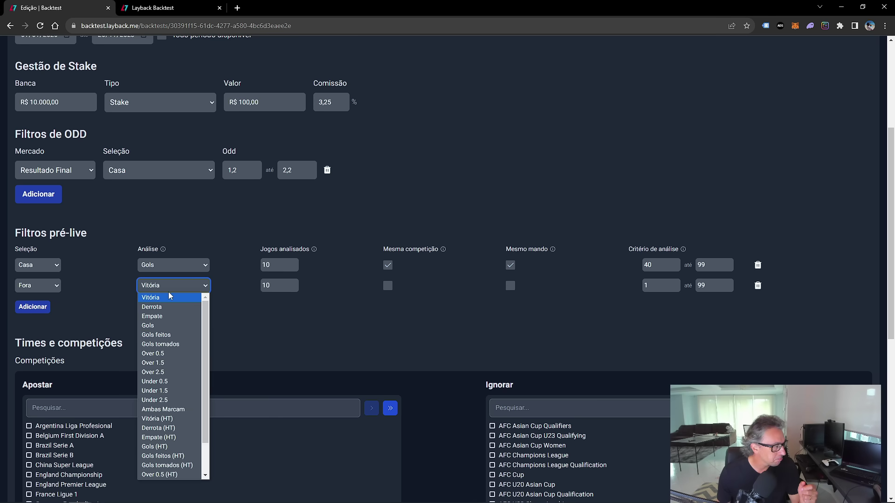
left_click(176, 344)
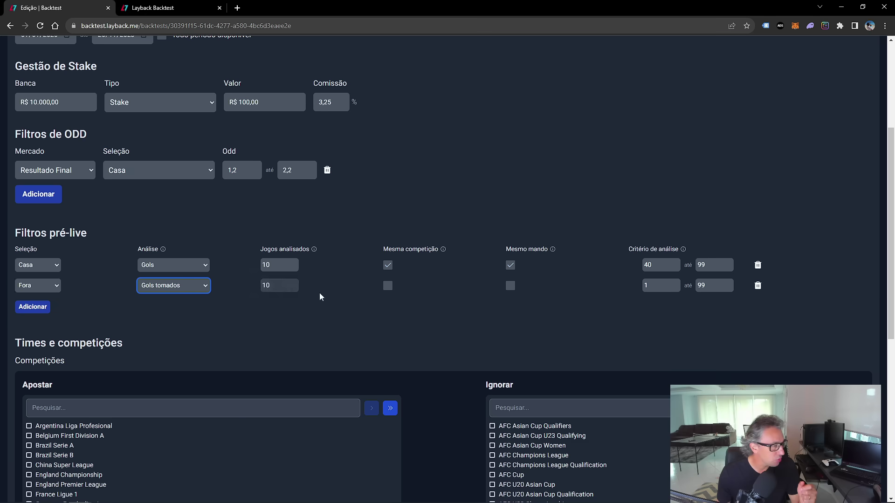
- Restrict the away-team filter to Mesma competição and Mesmo mando, and set its minimum analysis criterion to 20
left_click(389, 287)
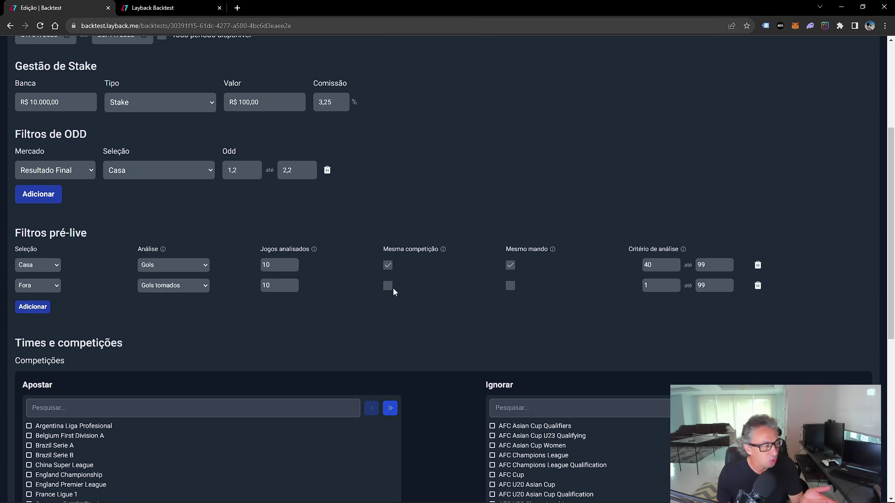
left_click(509, 289)
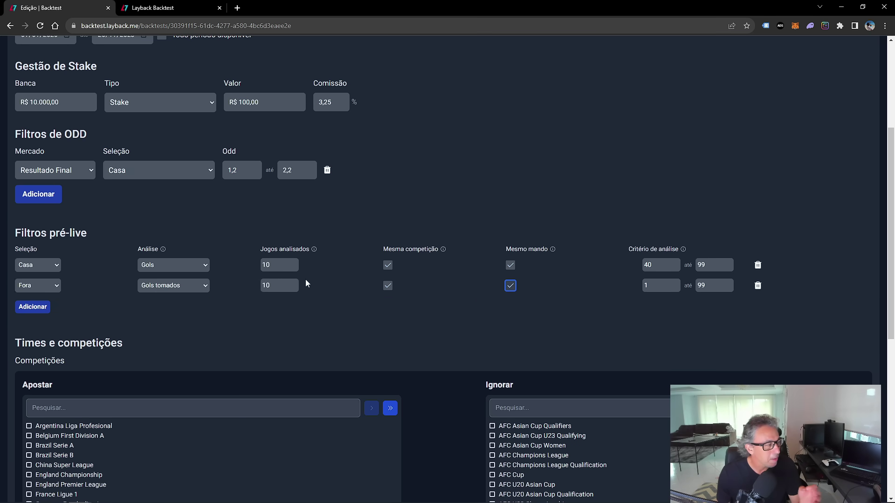
key("Tab")
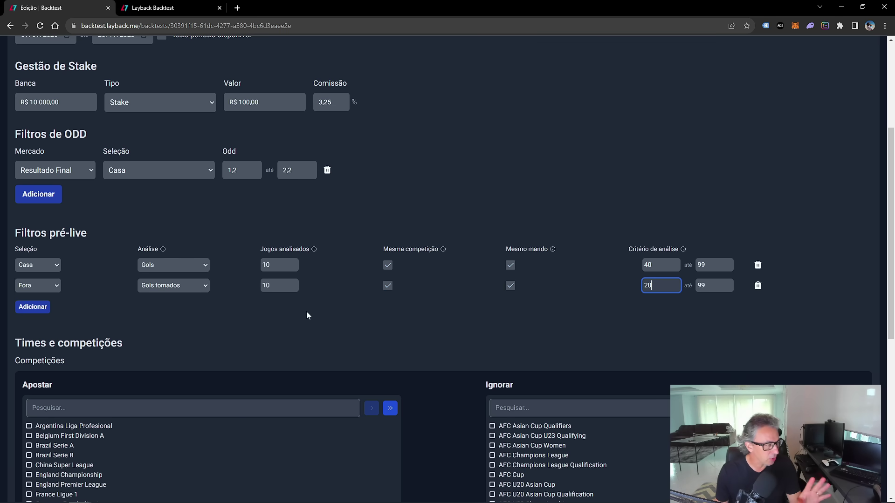
left_click(237, 313)
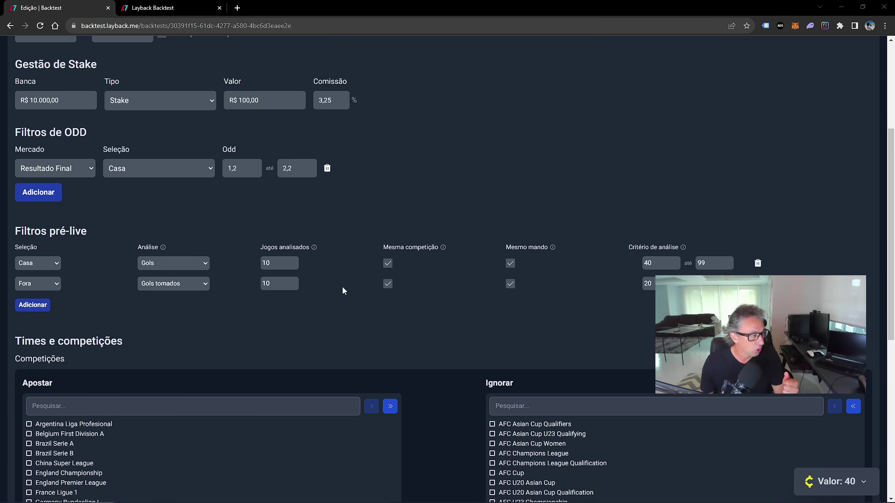
- Save and run the modified backtest, confirming the credit cost, and open its results once processing is done
scroll(238, 339, "down", 7)
left_click(25, 474)
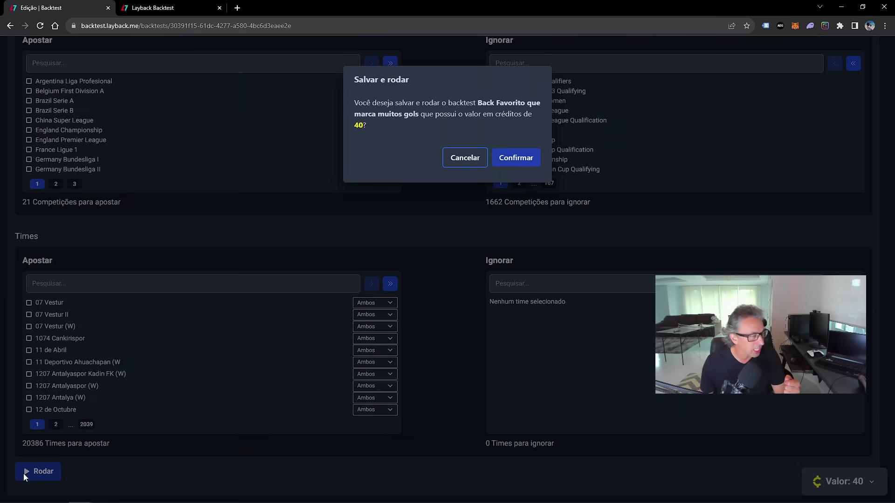
left_click(532, 162)
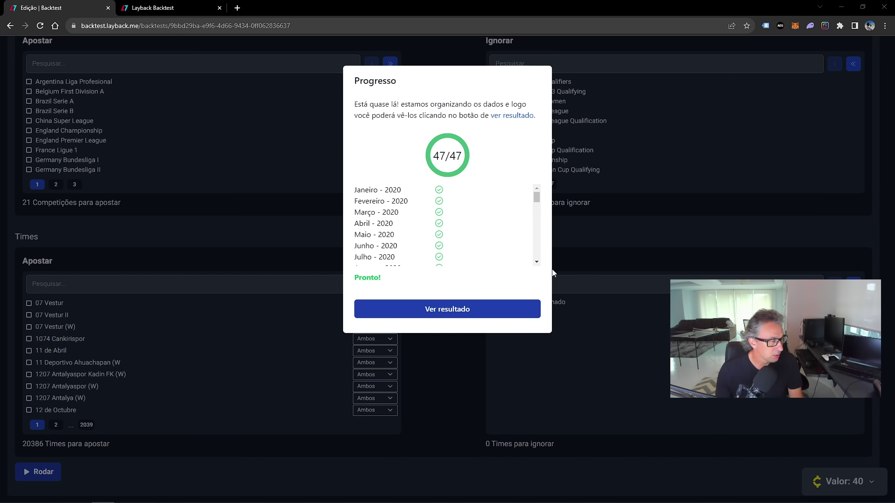
left_click(465, 309)
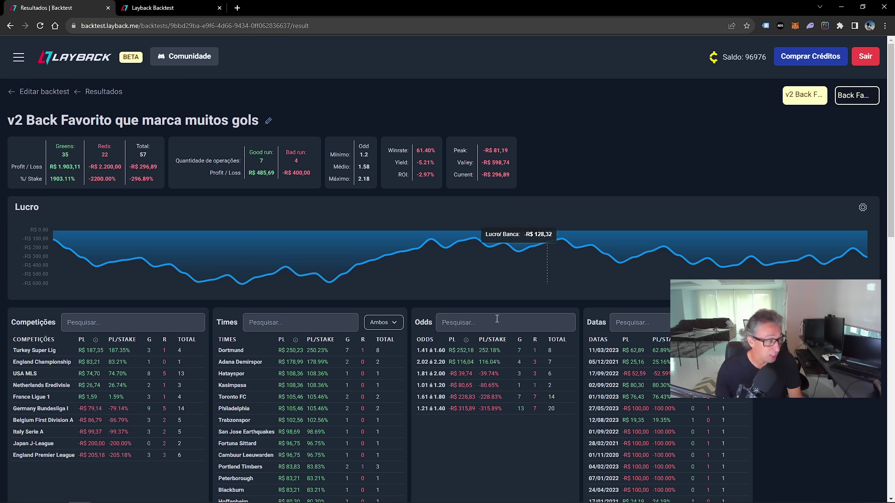
- Examine the v2 result statistics, profit chart and breakdown tables, and compare them with the original version's results
scroll(496, 437, "down", 2)
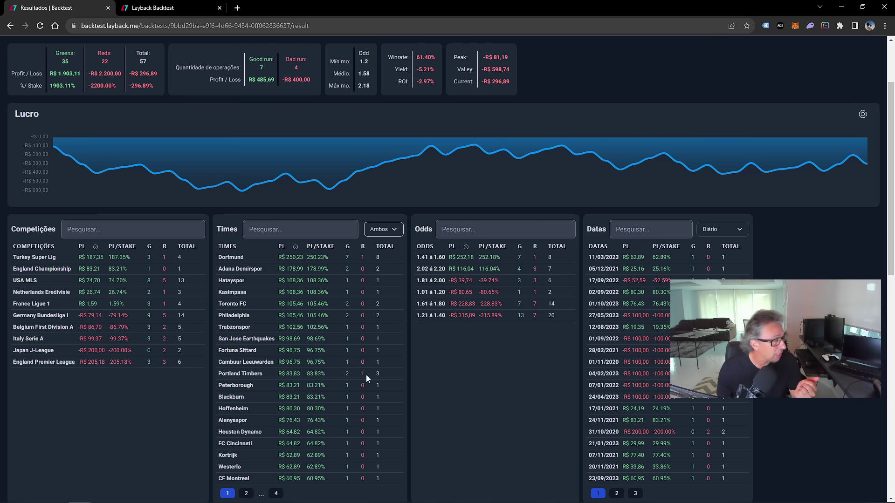
scroll(369, 379, "up", 2)
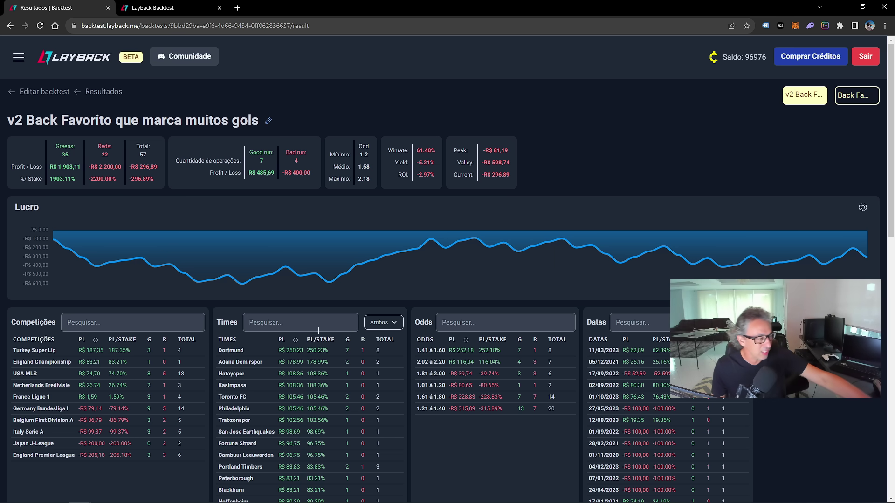
scroll(314, 341, "down", 15)
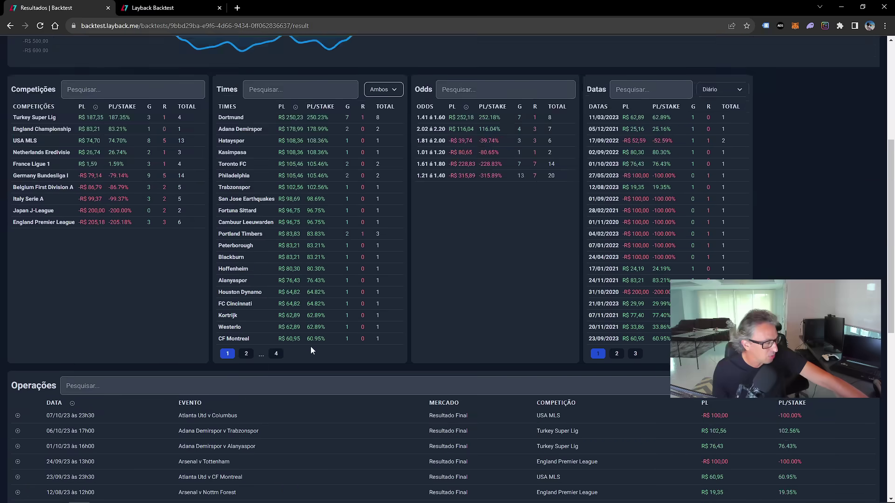
scroll(298, 347, "up", 15)
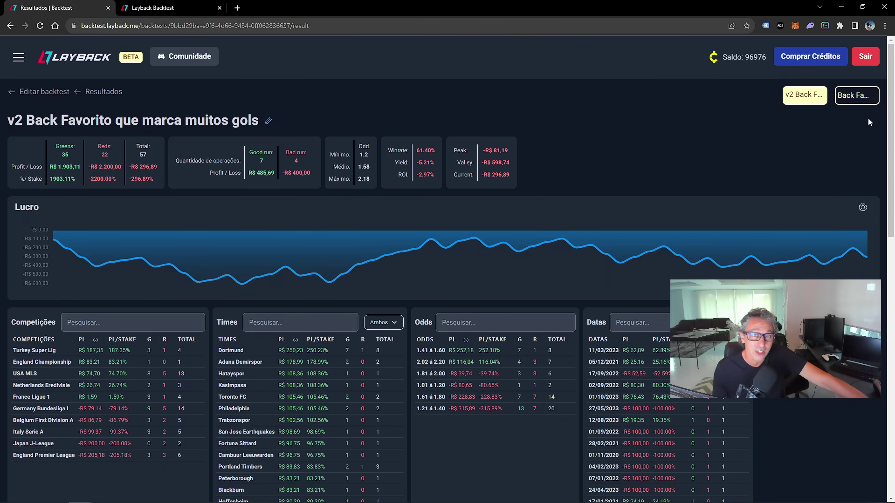
left_click(868, 102)
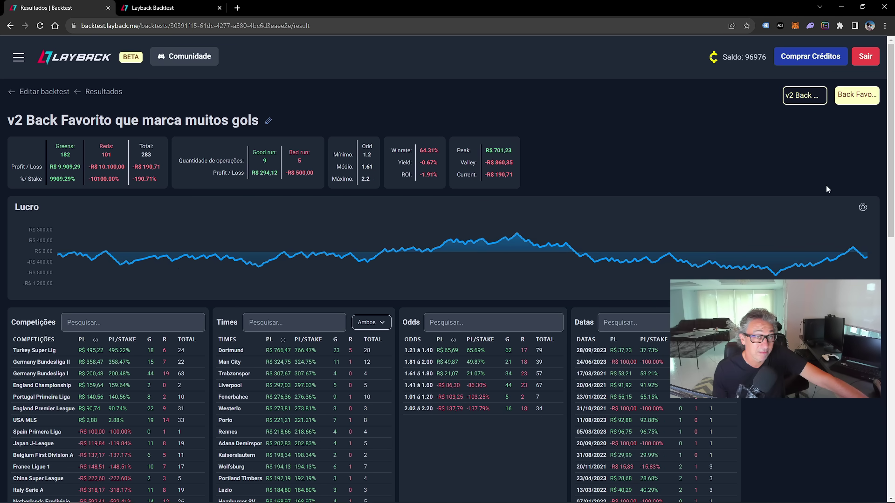
left_click(791, 94)
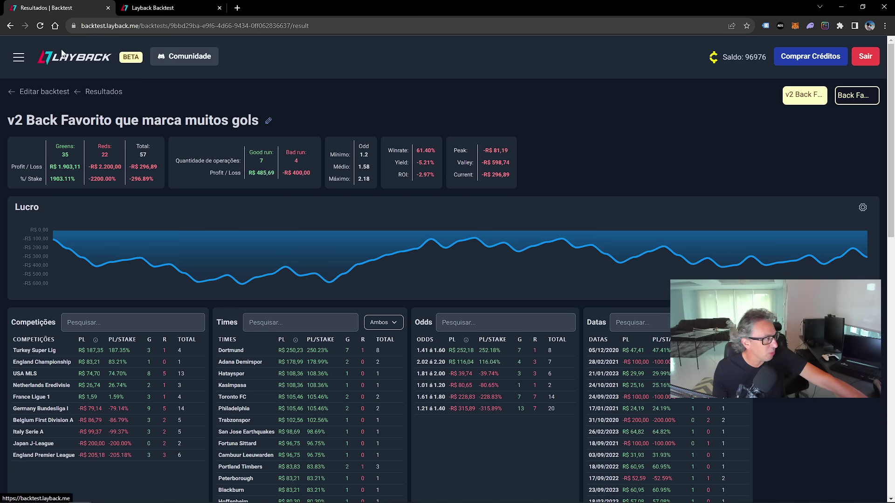
- Reopen the v2 Back Favorito que marca muitos gols results from the home page's backtest list and switch to the original version
left_click(66, 58)
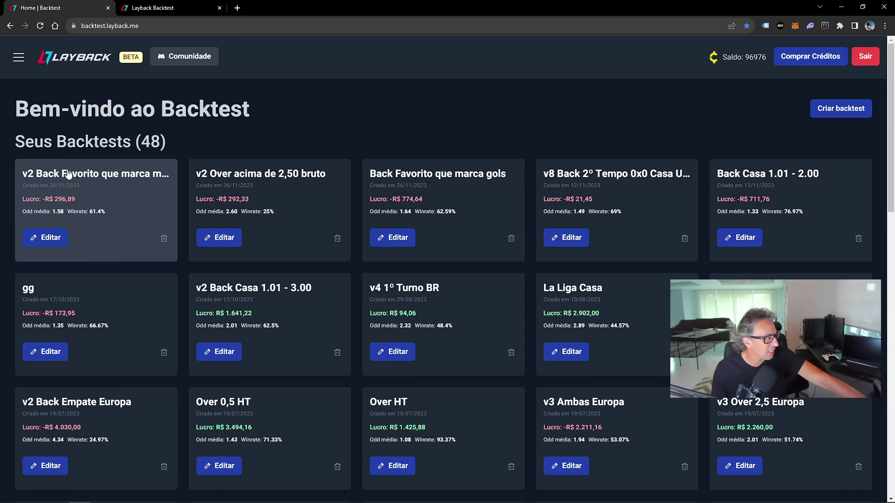
left_click(84, 174)
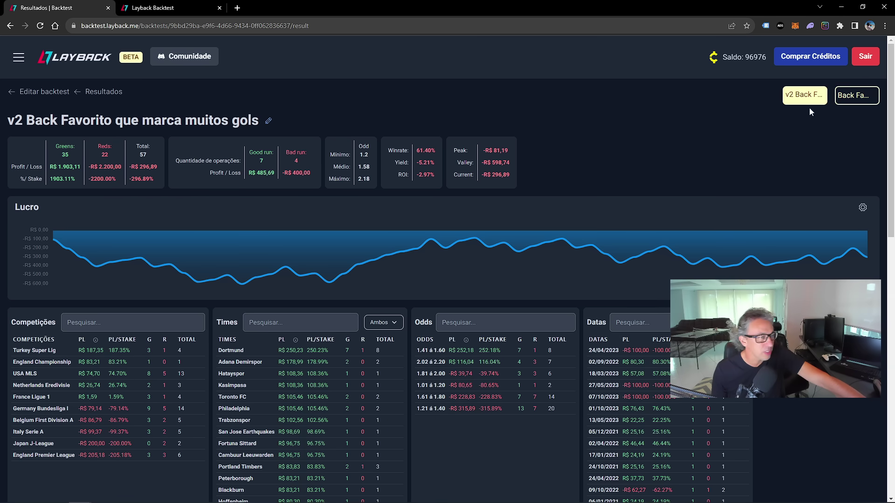
left_click(855, 95)
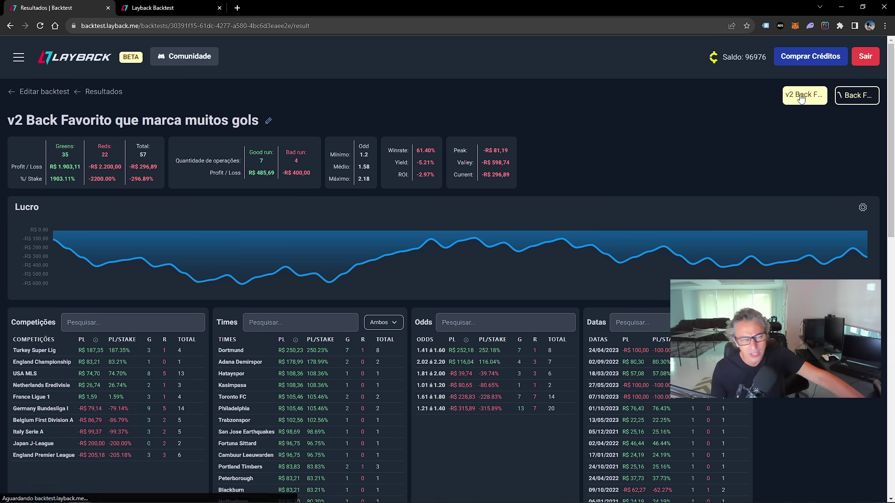